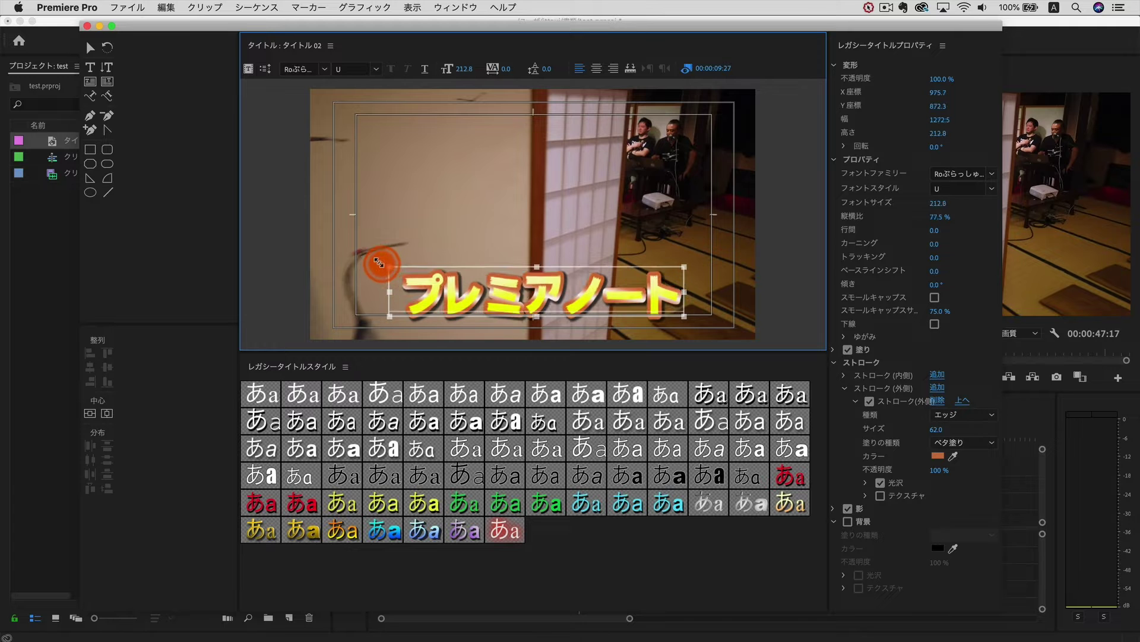
Step: Nudge the finished demo title text slightly lower on the canvas
drag(442, 295, 443, 304)
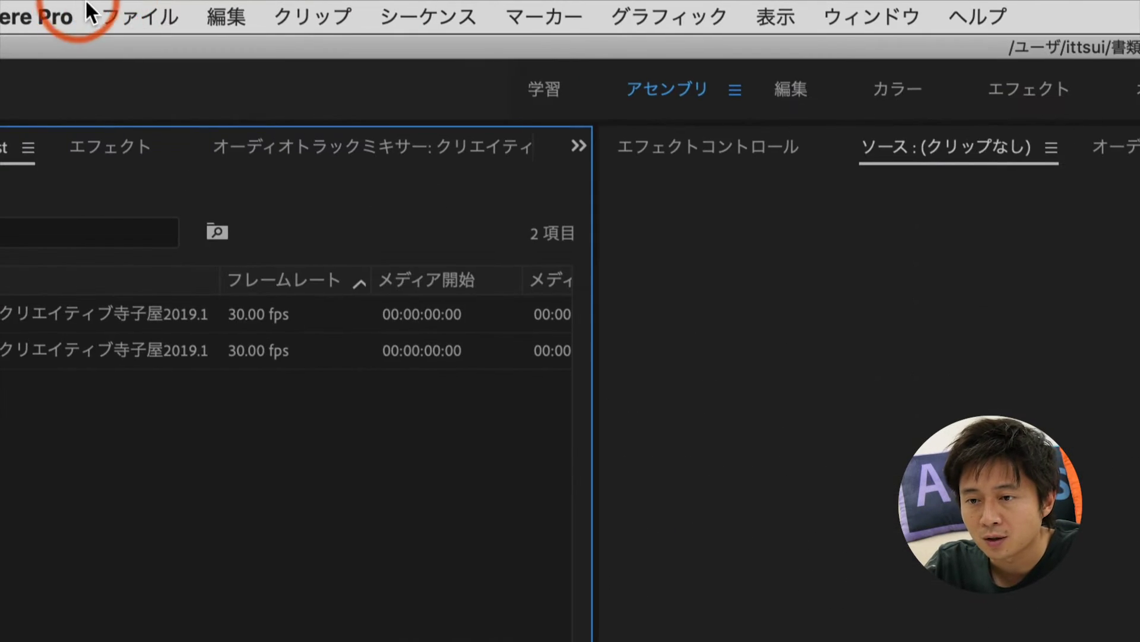
Step: Create a new legacy title named タイトル 02
click(116, 16)
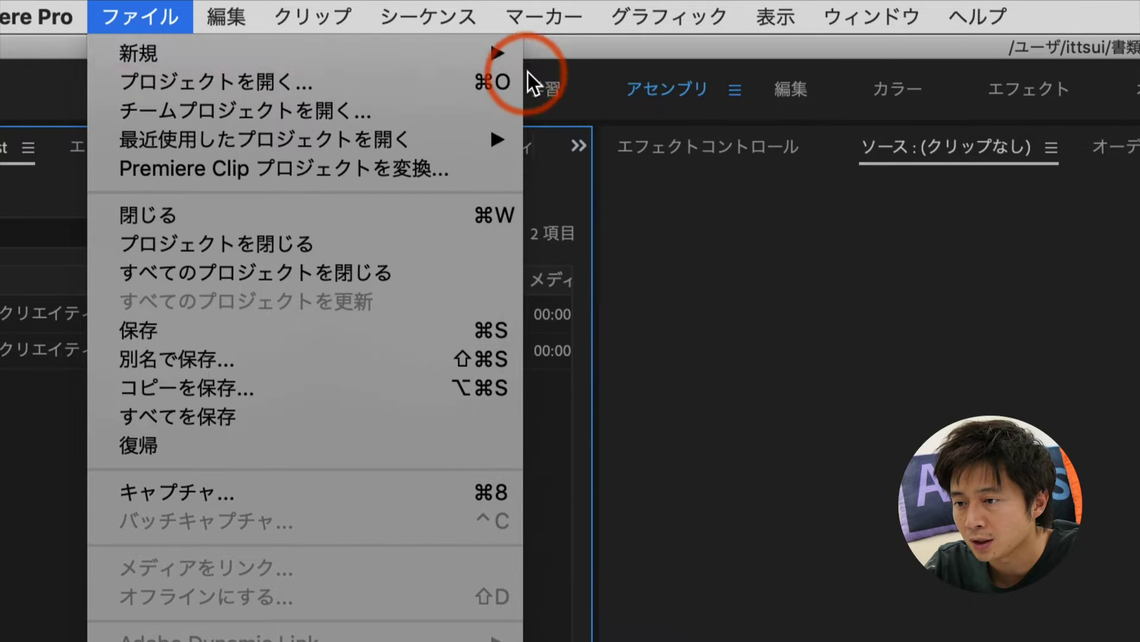
mouse_move(493, 52)
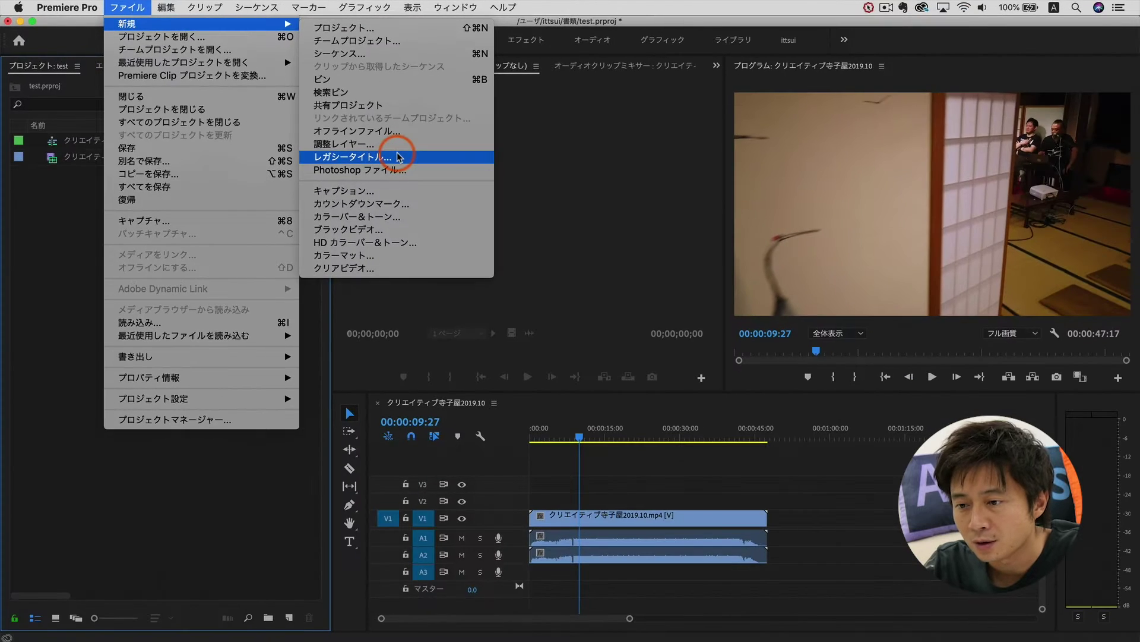
click(399, 158)
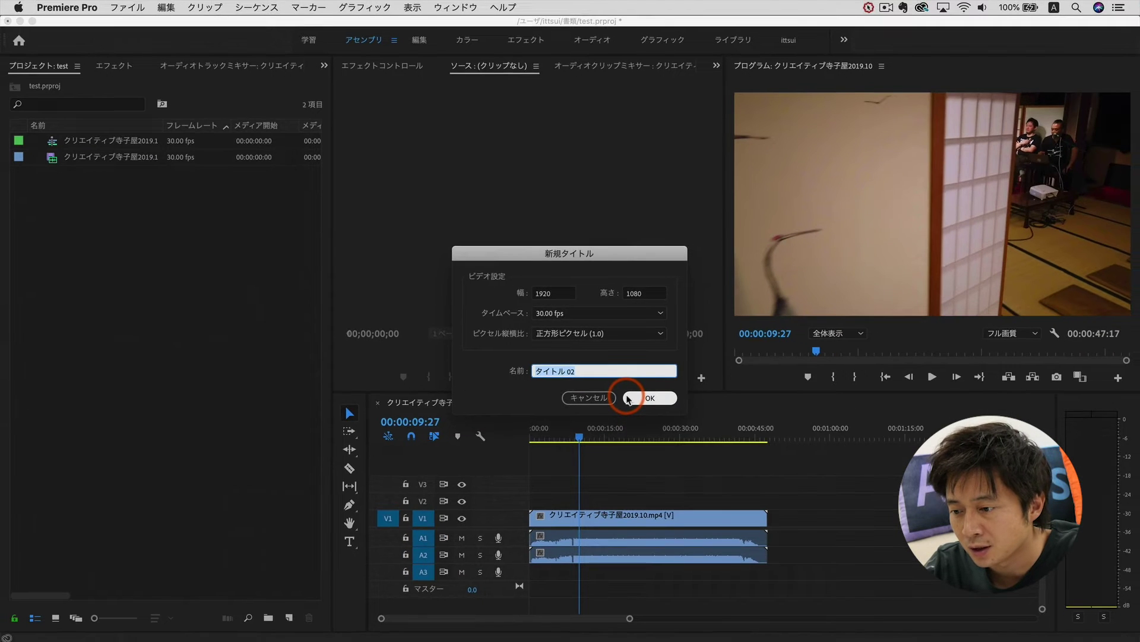
click(651, 398)
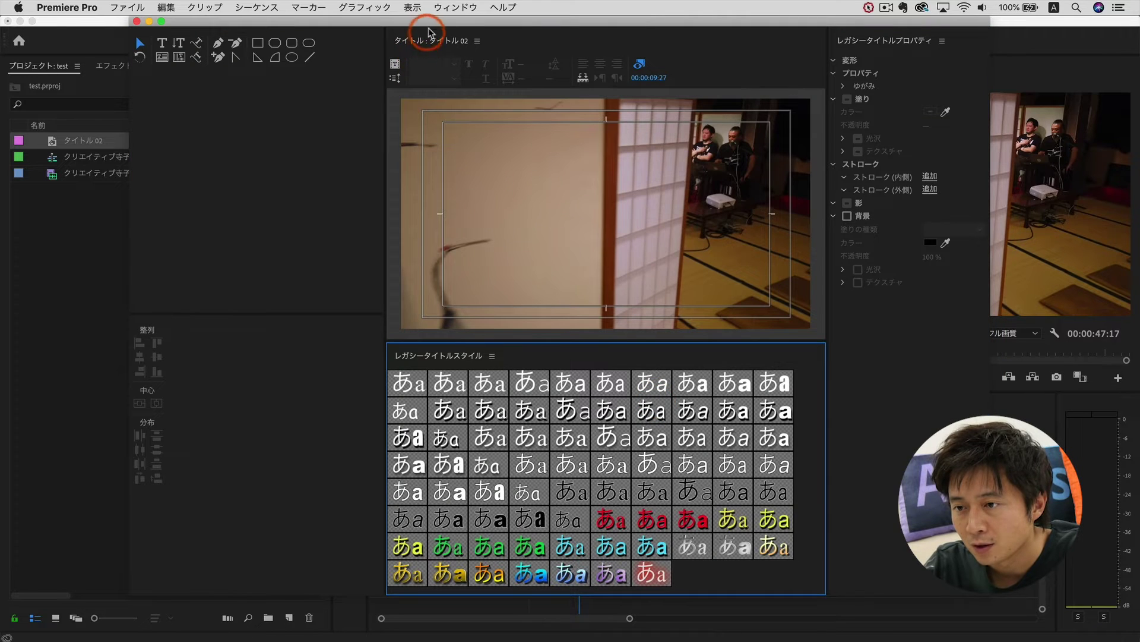
Step: Shift the title editor left, widen its canvas area and enlarge the window
drag(433, 21, 383, 26)
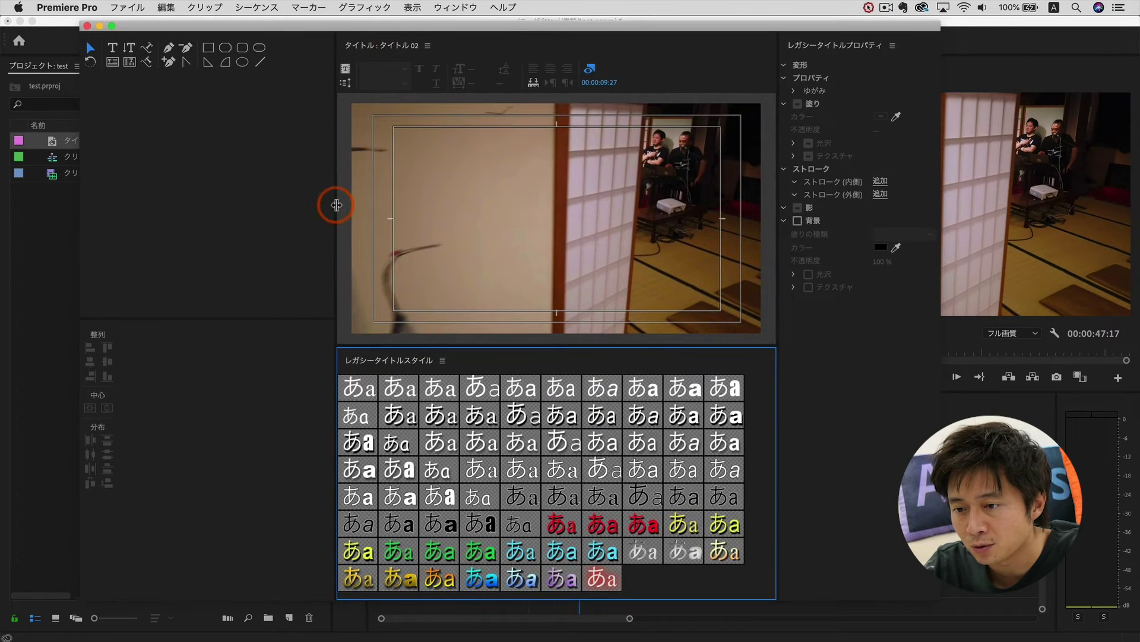
drag(336, 205, 227, 211)
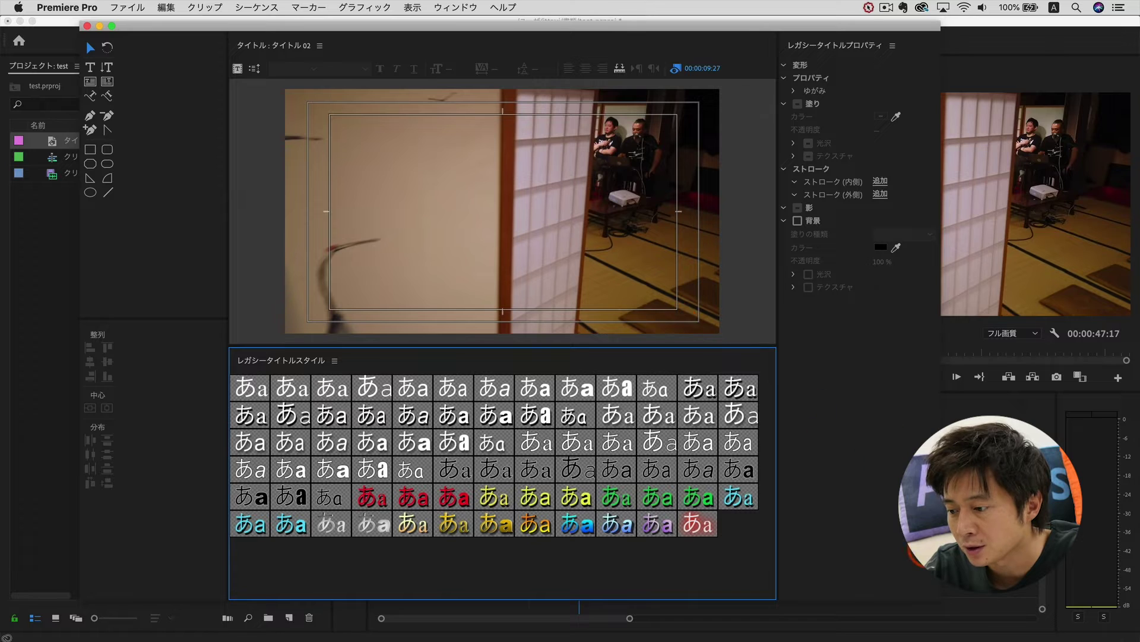
drag(941, 600, 958, 612)
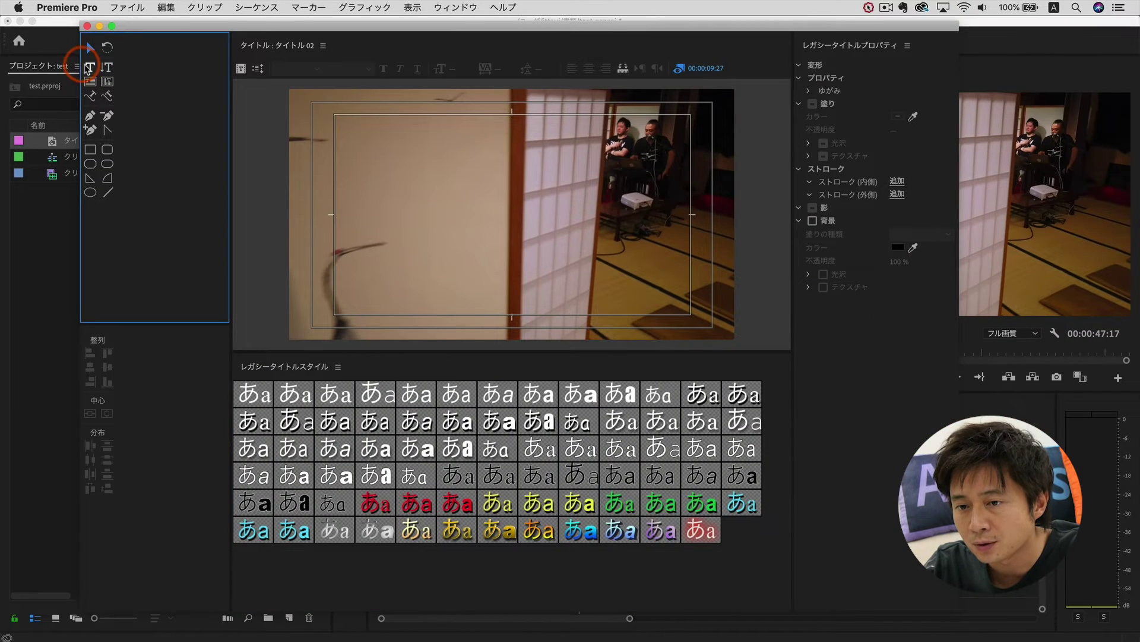
Step: Type プレミアノート on the title canvas and move it below the frame centre
click(88, 68)
click(482, 290)
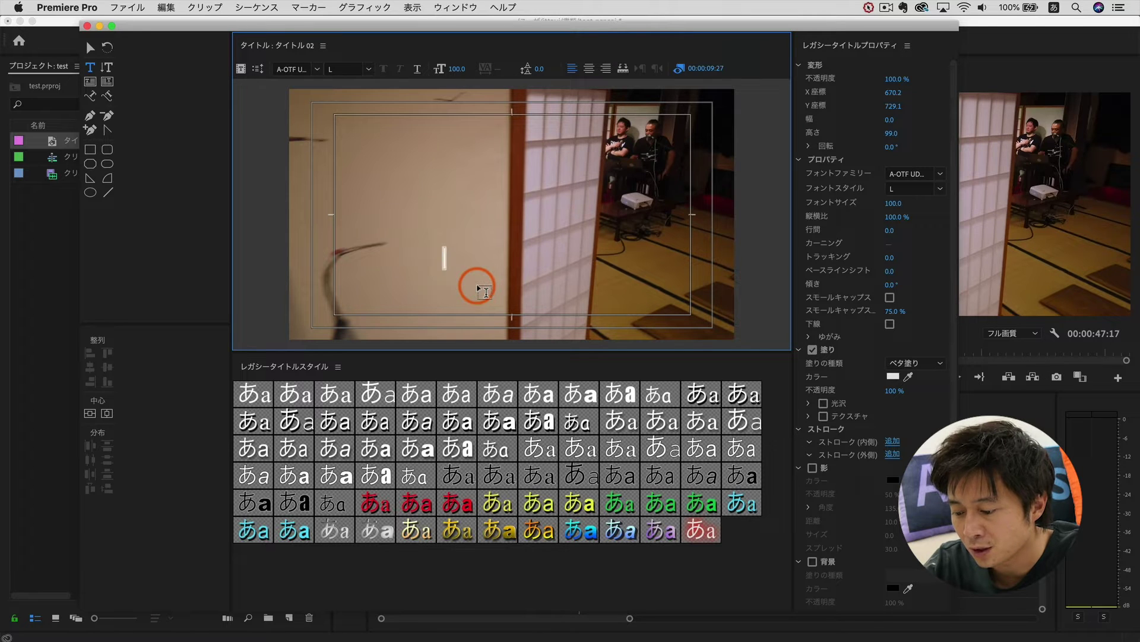
text(pure)
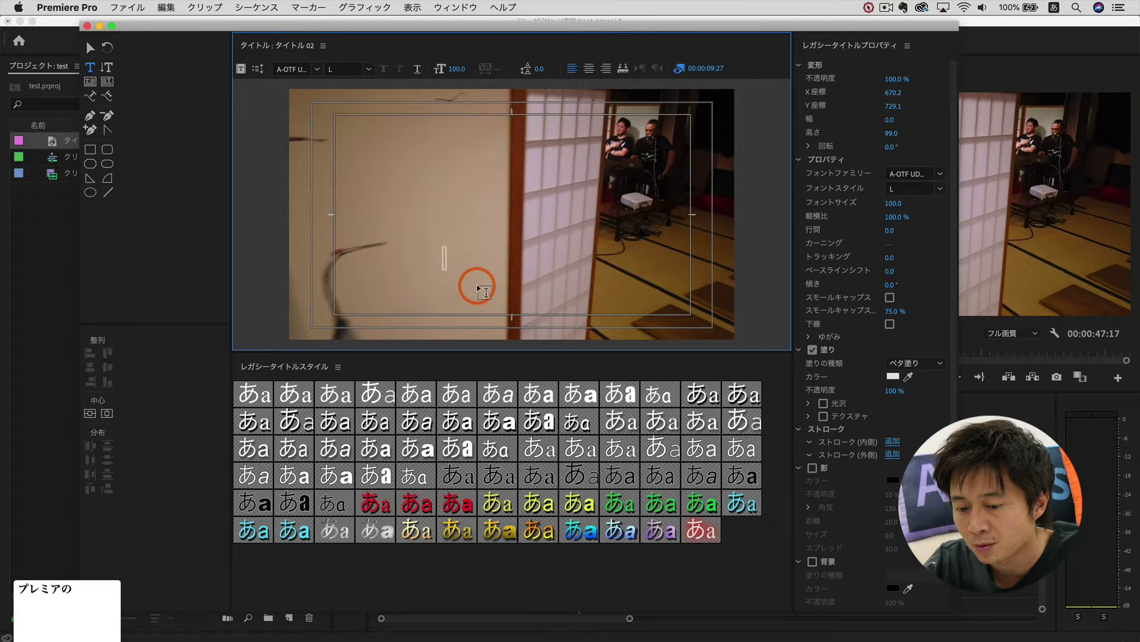
key(Return)
click(95, 52)
mouse_move(466, 270)
mouse_down()
mouse_move(499, 255)
mouse_move(512, 294)
mouse_up()
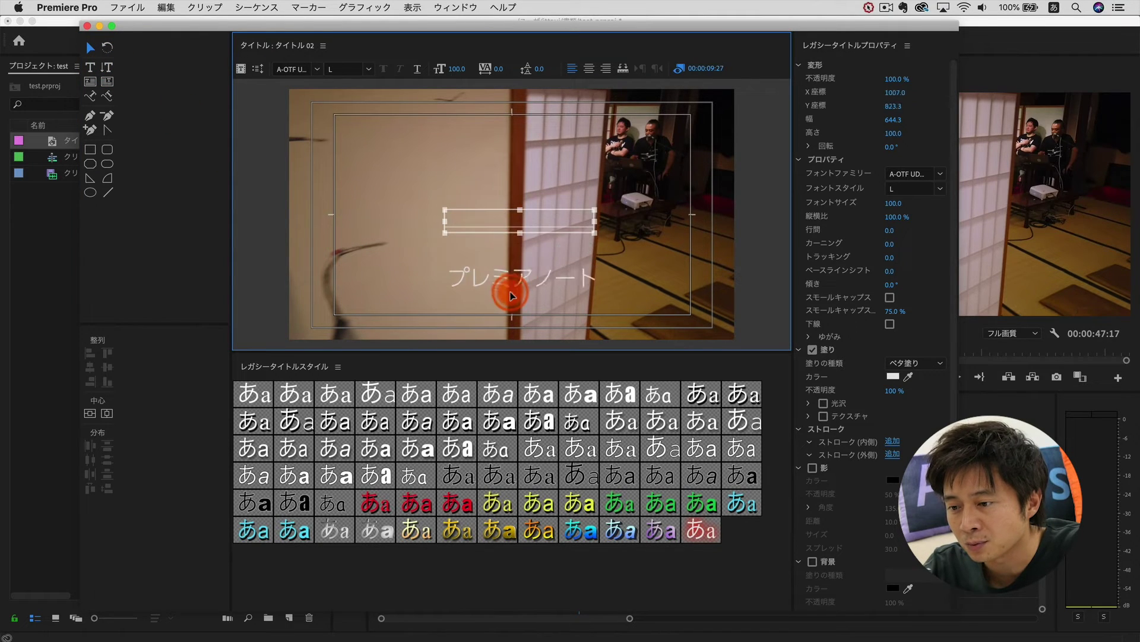
Step: Scale the プレミアノート text up to size 151.3 and widen the editor preview
drag(595, 276, 667, 242)
drag(565, 273, 526, 287)
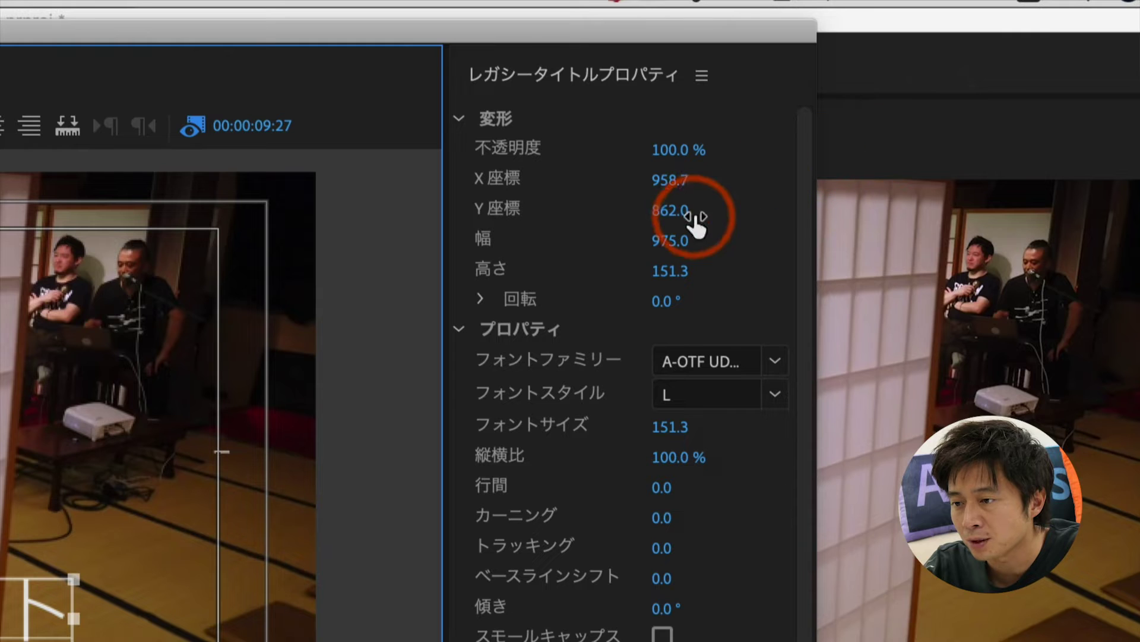
drag(817, 378, 923, 377)
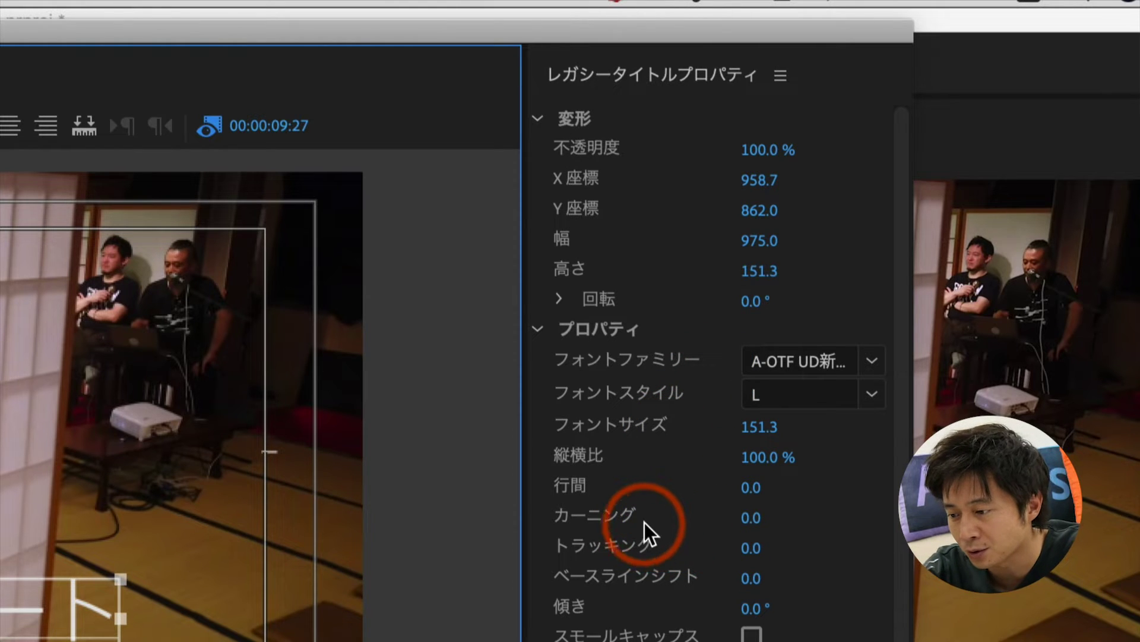
click(860, 359)
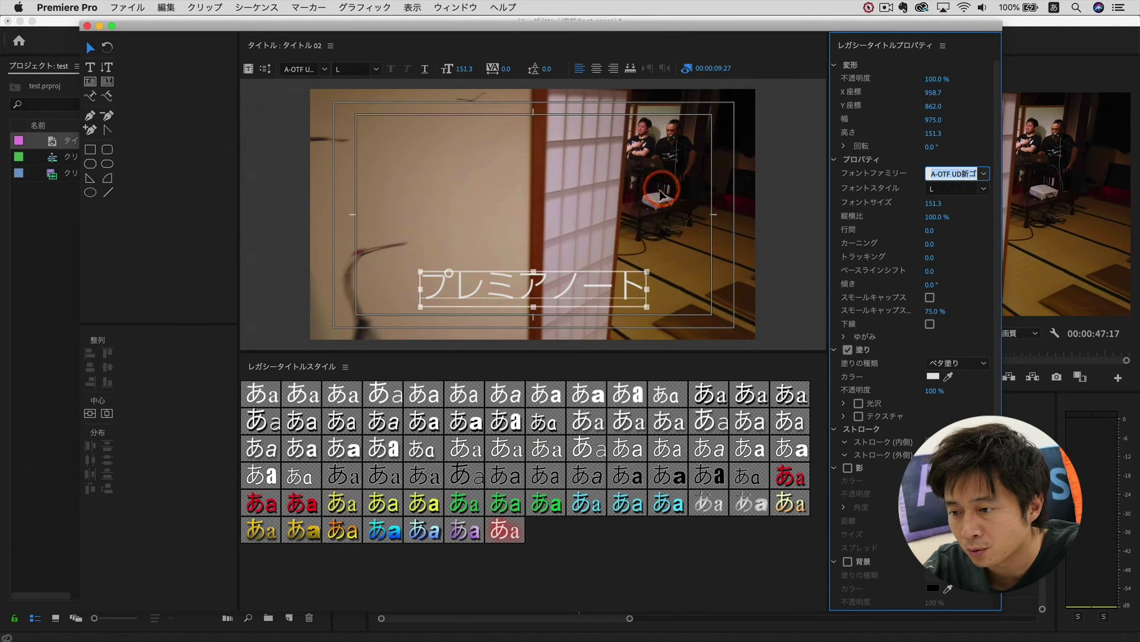
Step: Set the title font to Roぷらっしゅ and place the text at lower centre (X 1160.8, Y 853.2)
drag(553, 293, 648, 214)
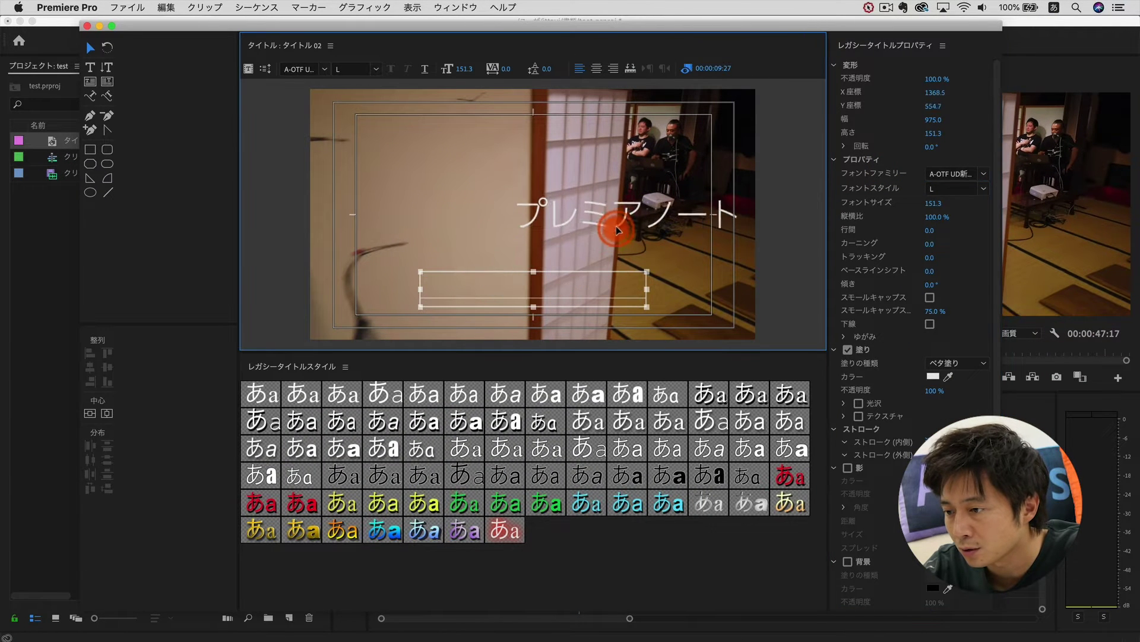
click(983, 174)
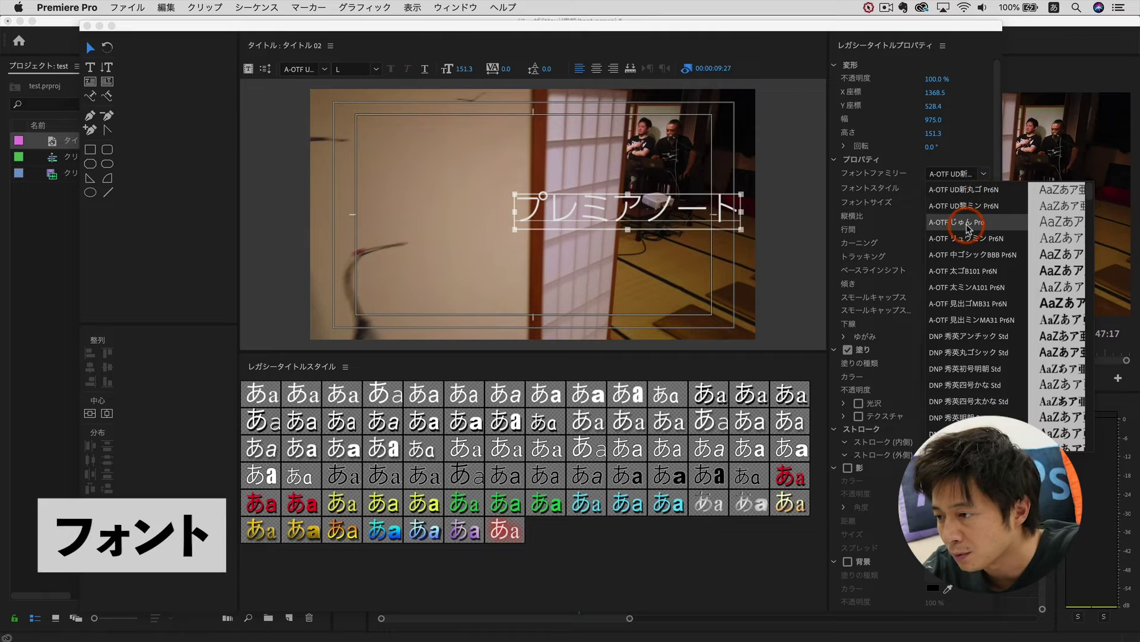
scroll(966, 264, down, 5)
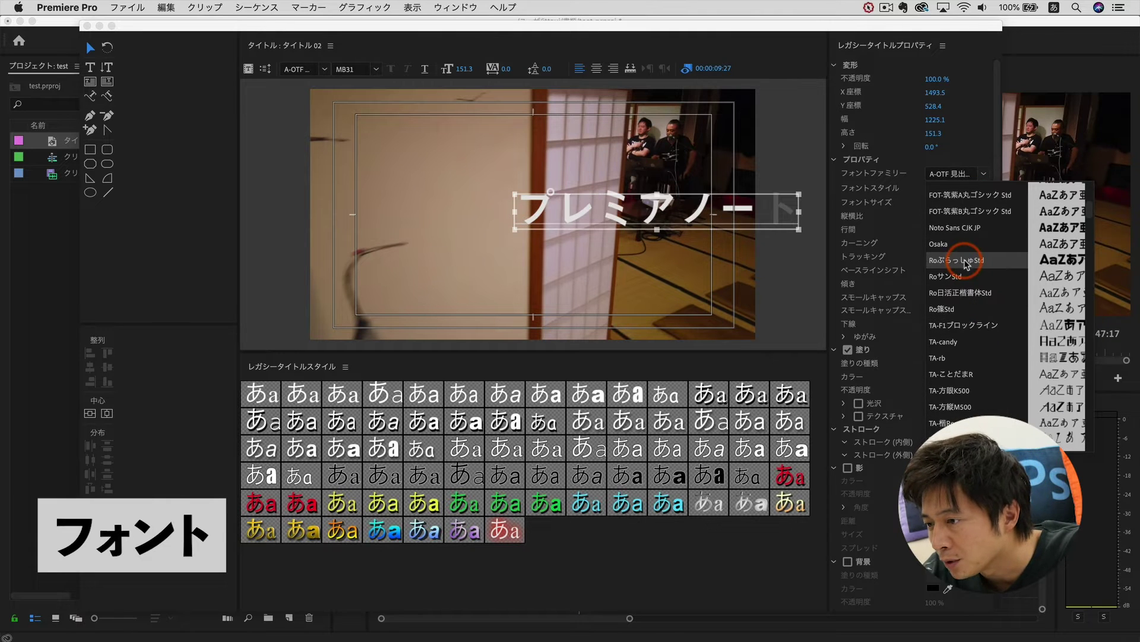
click(986, 263)
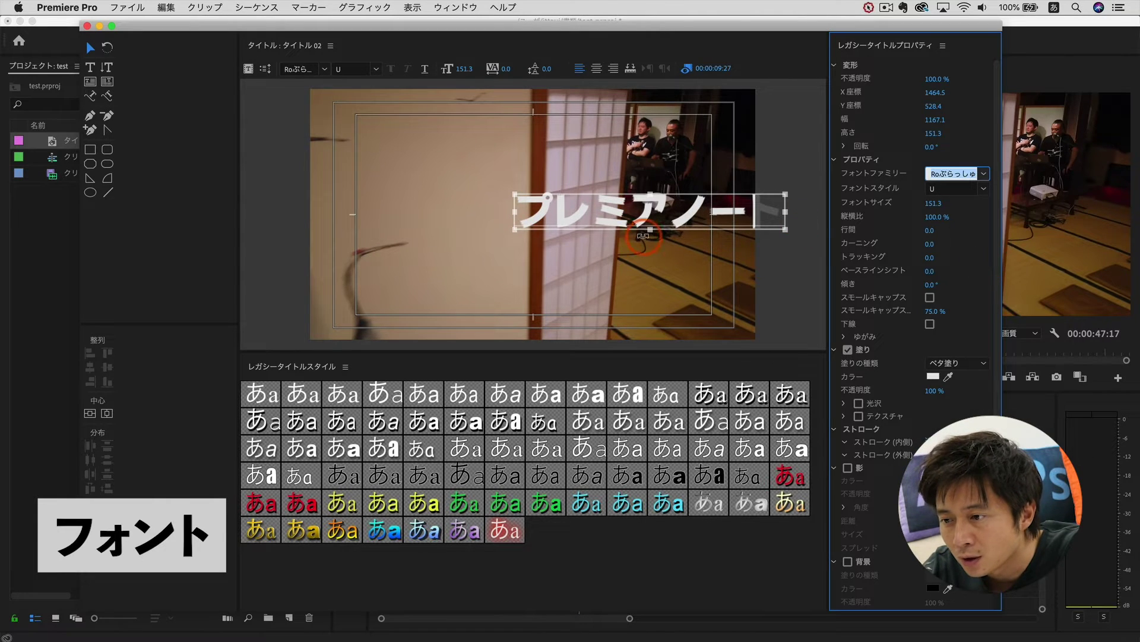
drag(635, 216, 567, 291)
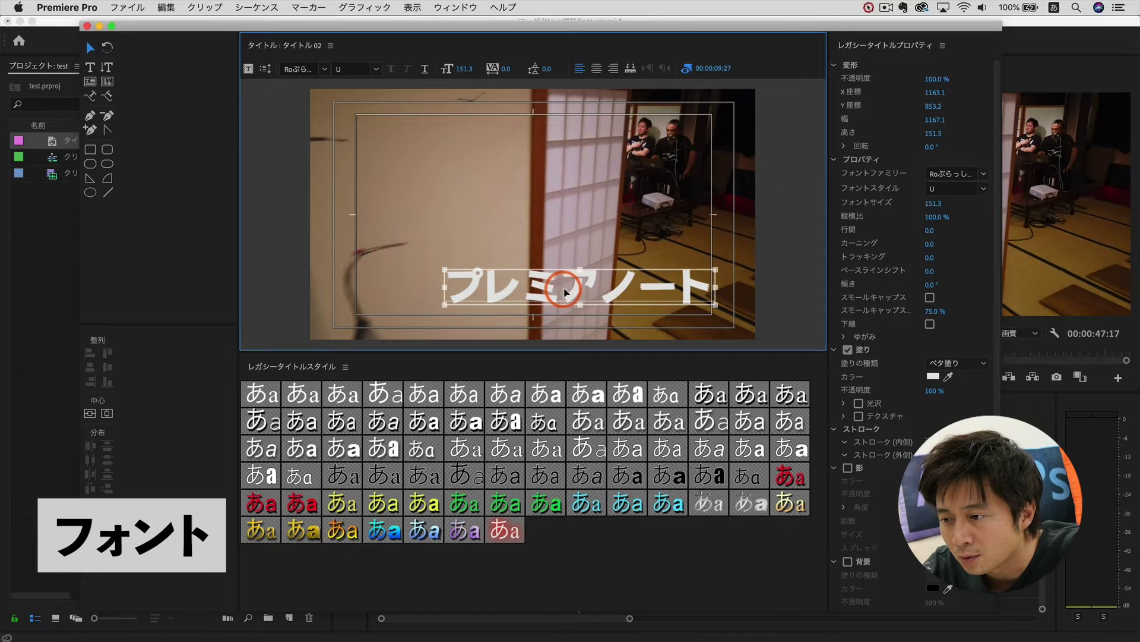
click(930, 283)
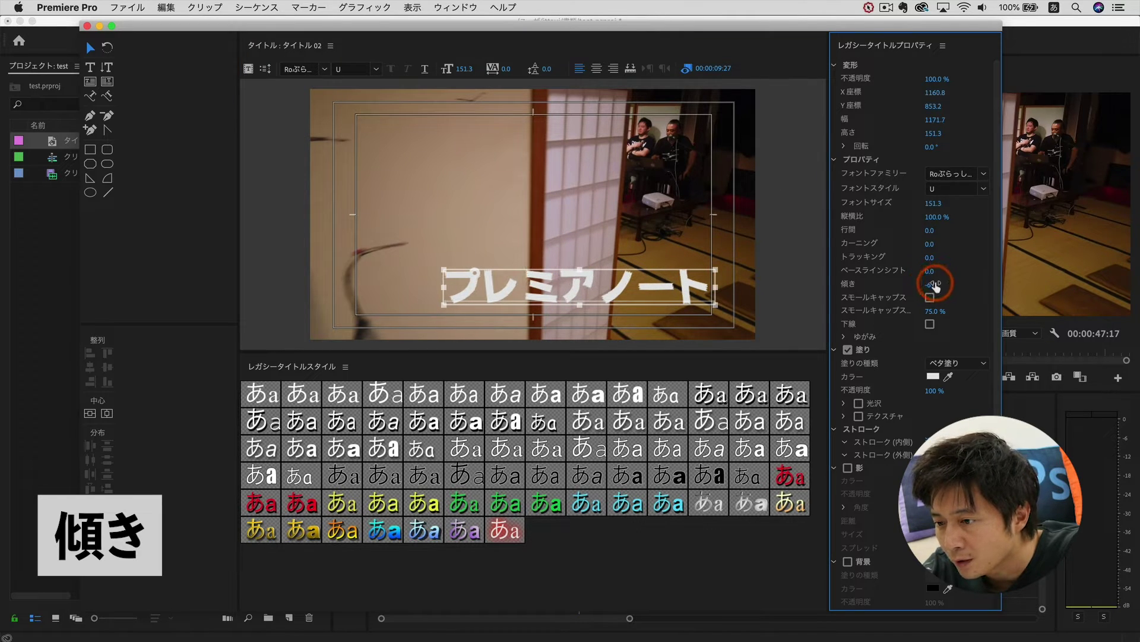
drag(928, 284, 927, 284)
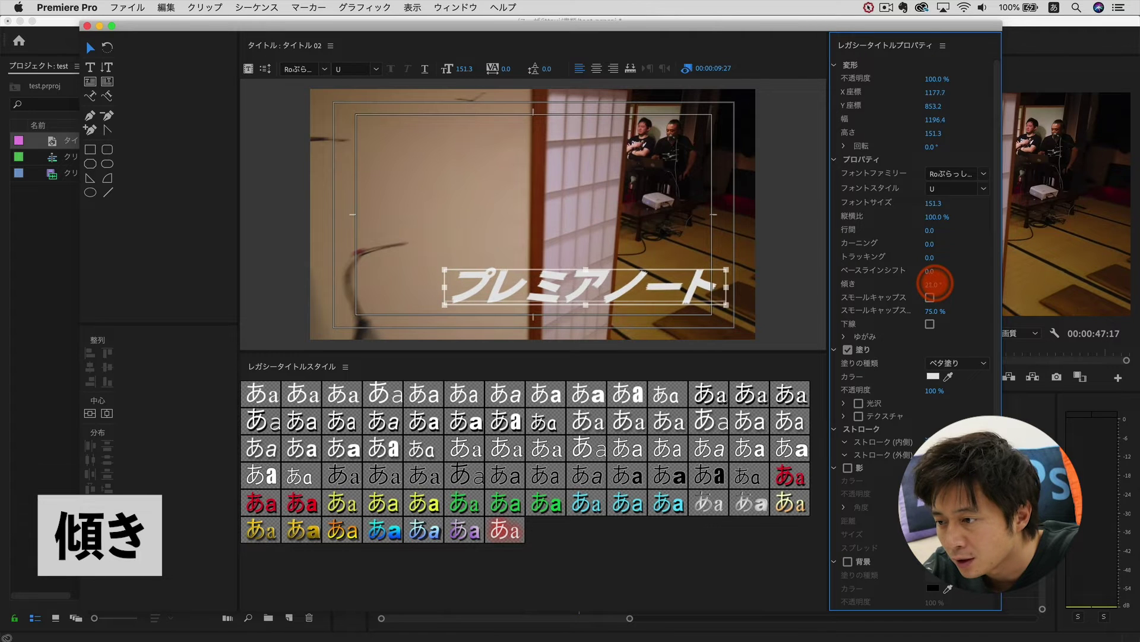
click(931, 244)
drag(931, 245, 937, 244)
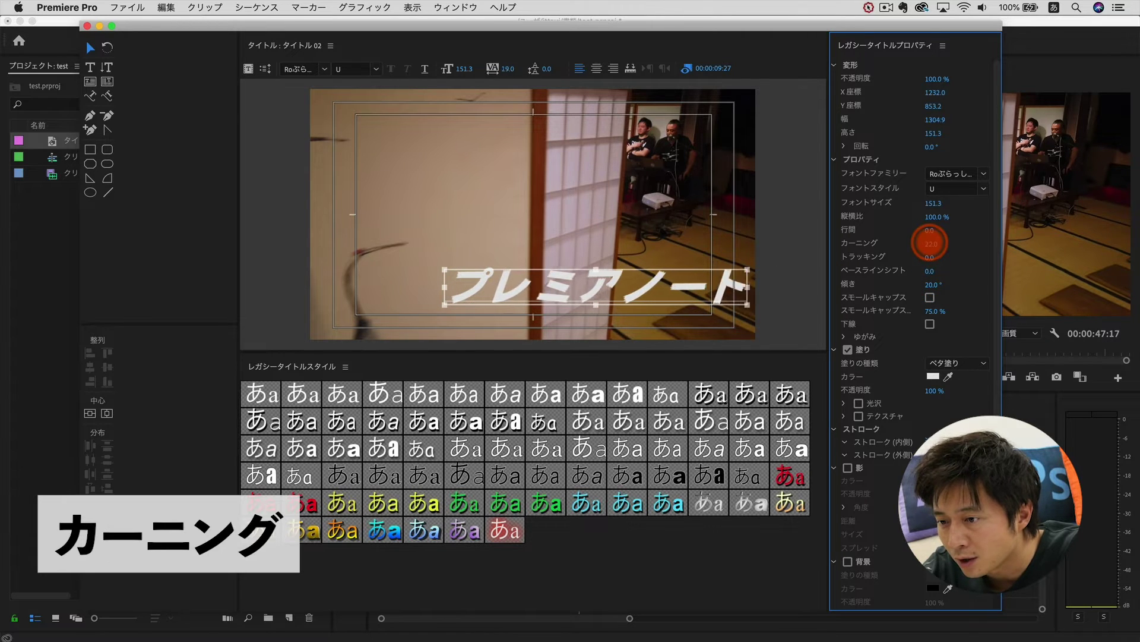
key(super+z)
key(super+z)
key(super+z)
click(929, 342)
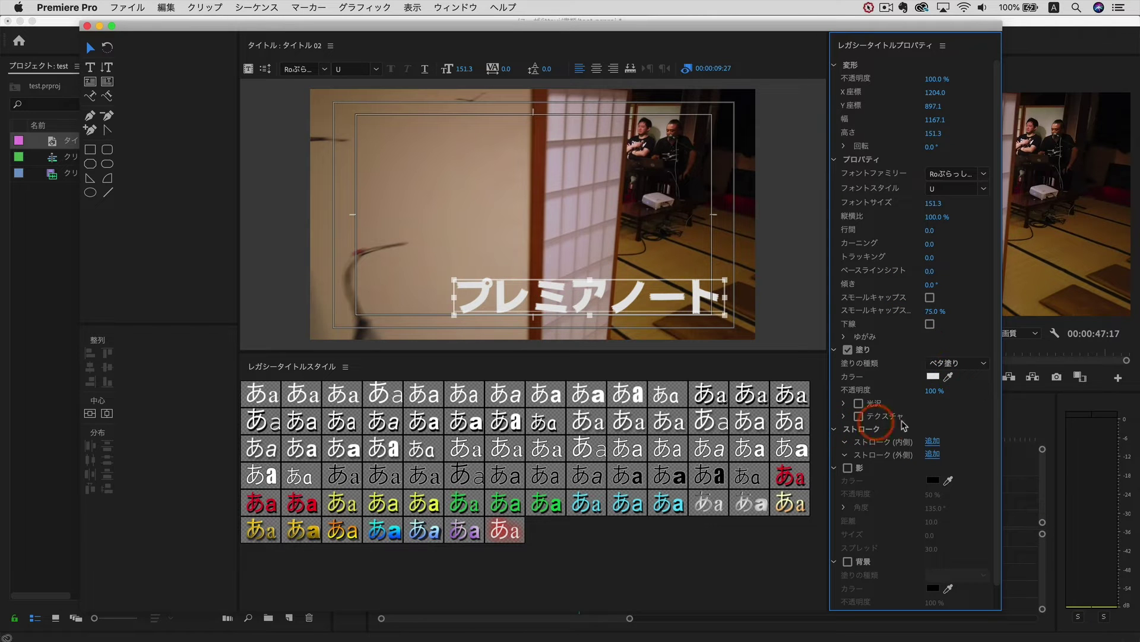
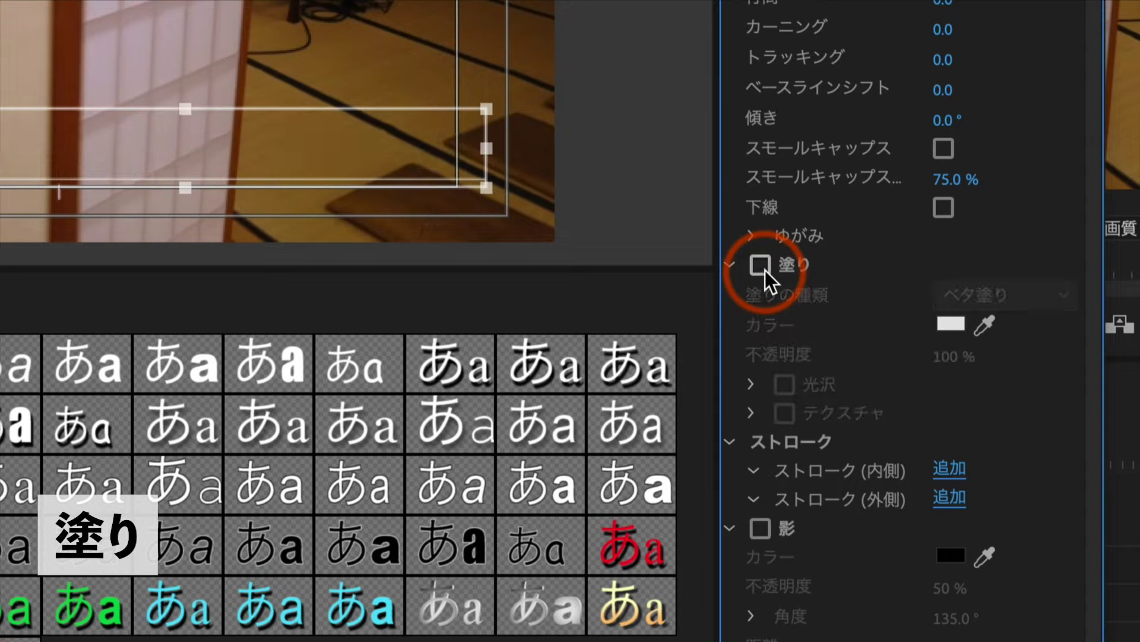
click(763, 269)
Step: Change the title's fill from white to vivid pink (H 336°, R243 G14 B102)
click(938, 328)
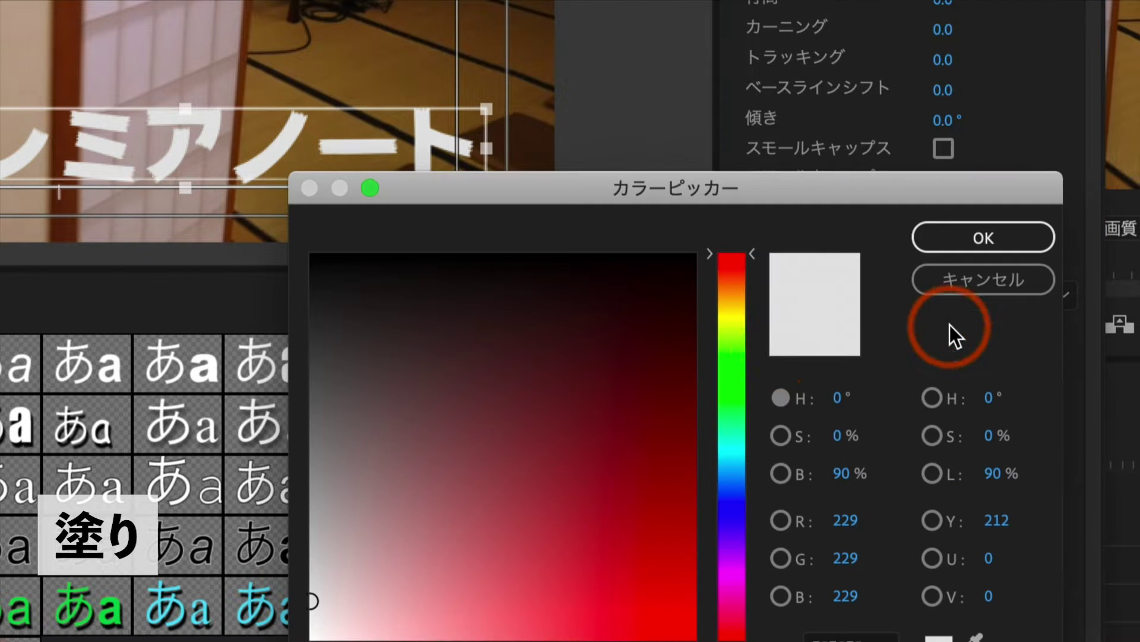
click(637, 435)
click(733, 595)
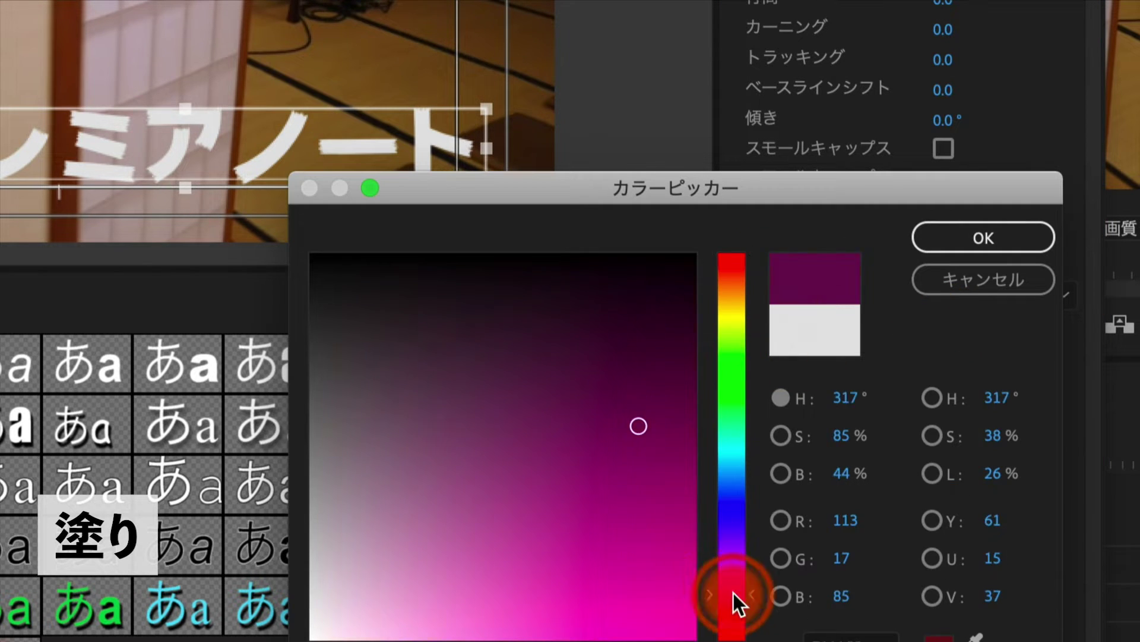
click(630, 601)
click(732, 615)
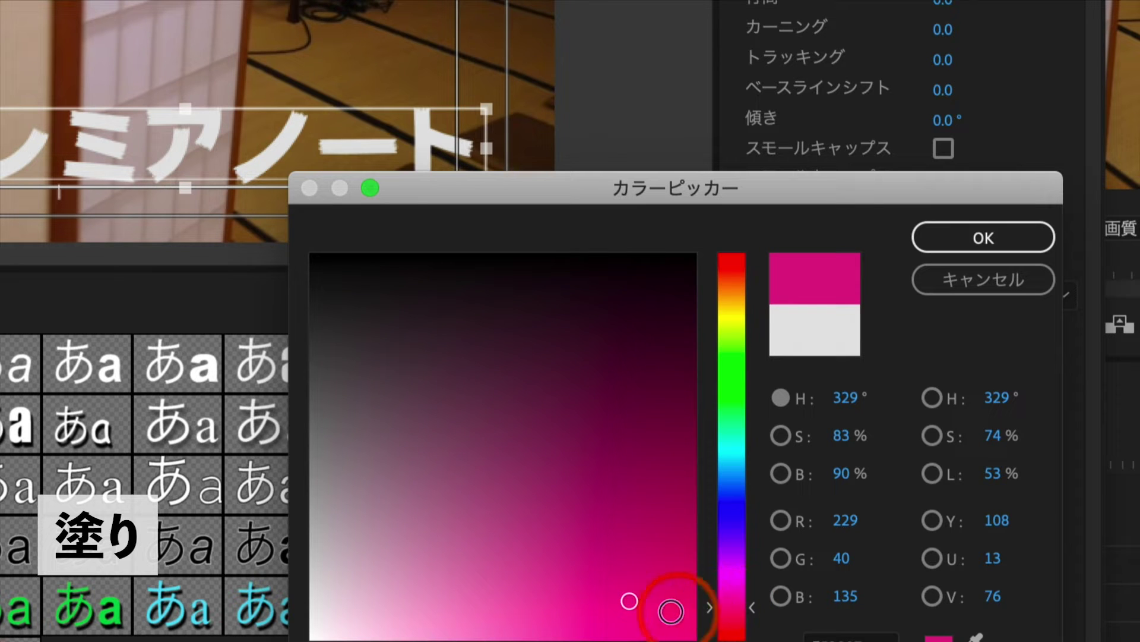
click(731, 616)
click(673, 620)
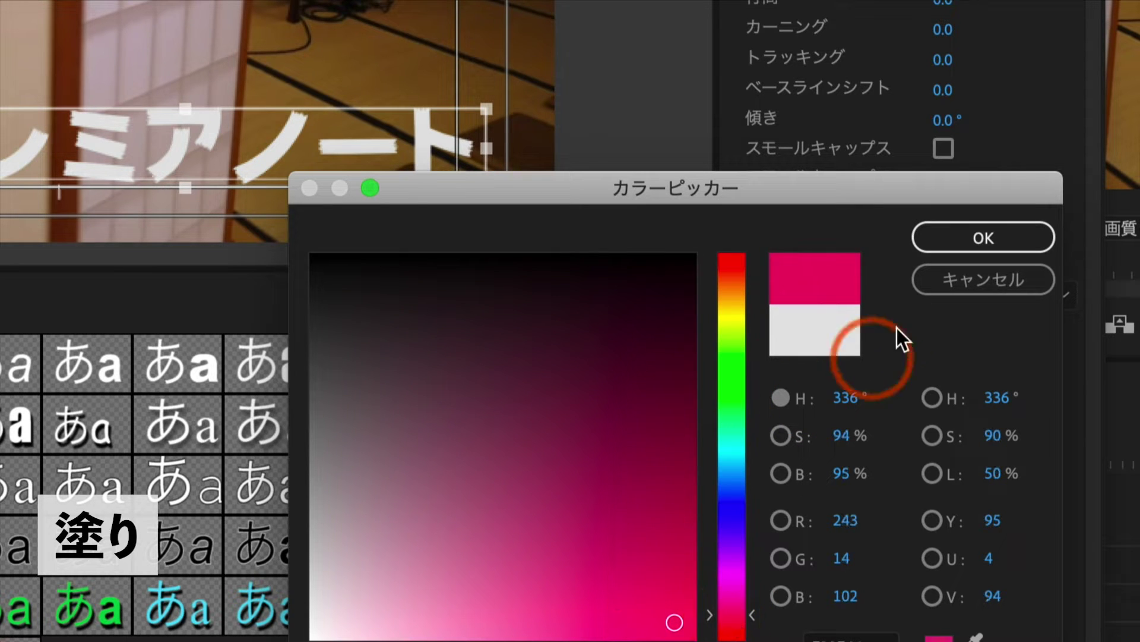
click(964, 241)
click(265, 156)
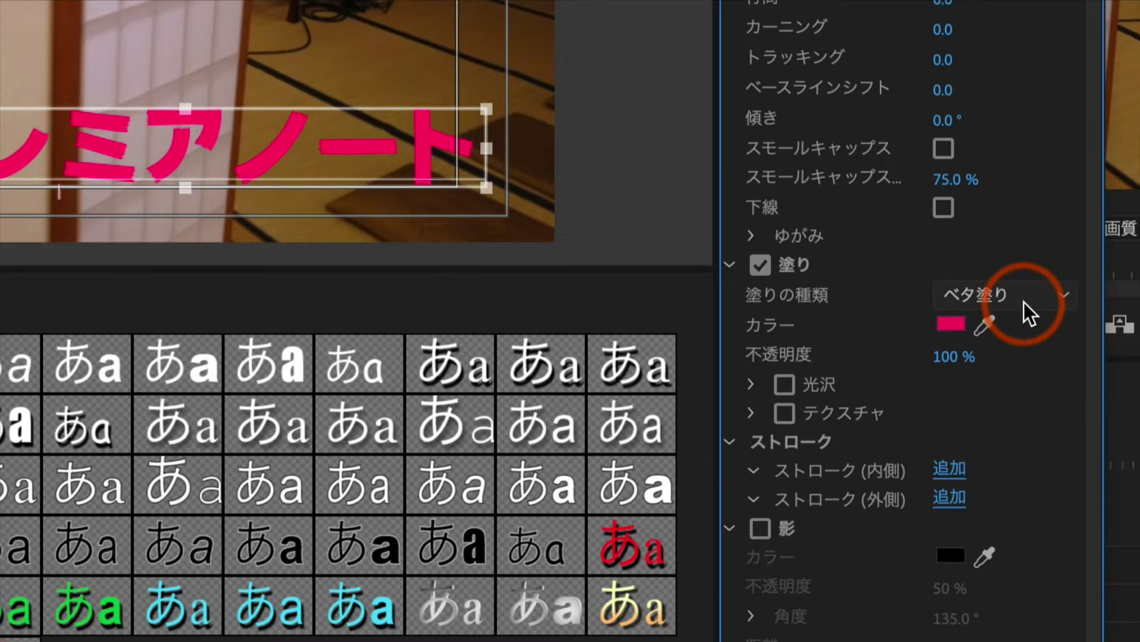
Step: Switch the fill to a linear gradient with both colour stops moved to the ends
click(1025, 303)
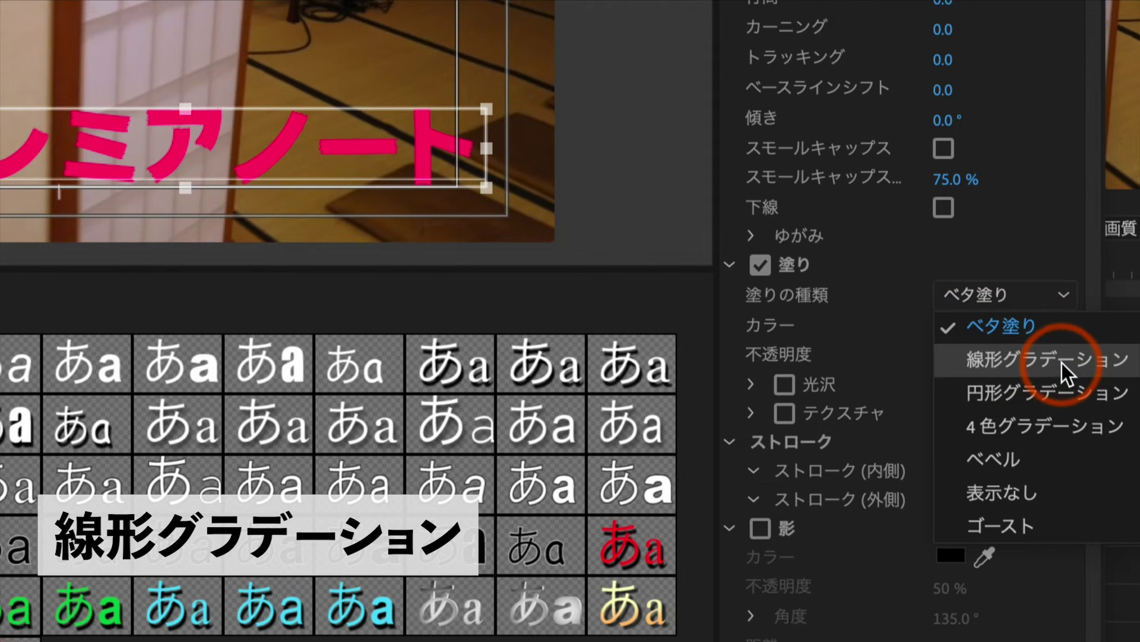
click(1062, 362)
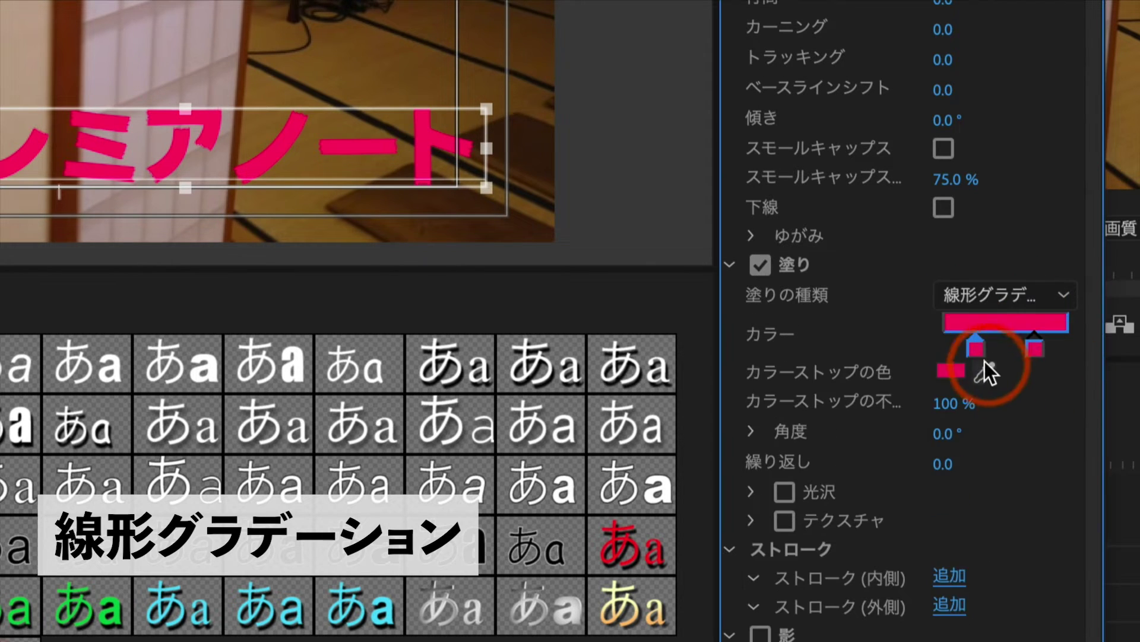
drag(969, 350, 953, 350)
drag(1034, 350, 1057, 348)
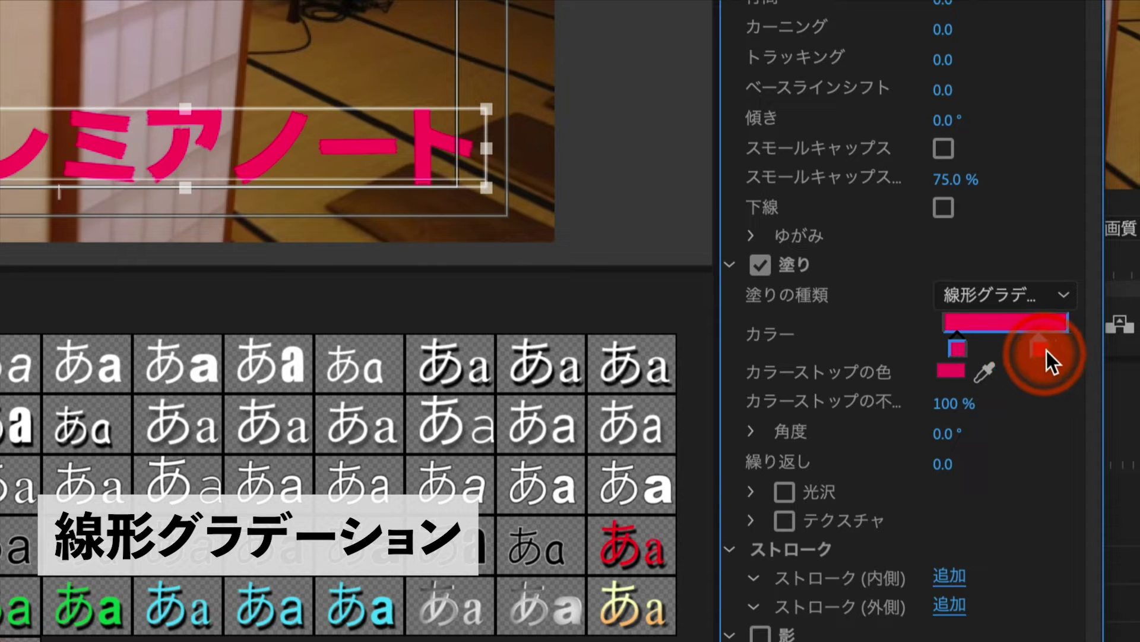
Step: Make the gradient's left stop light pink
click(956, 349)
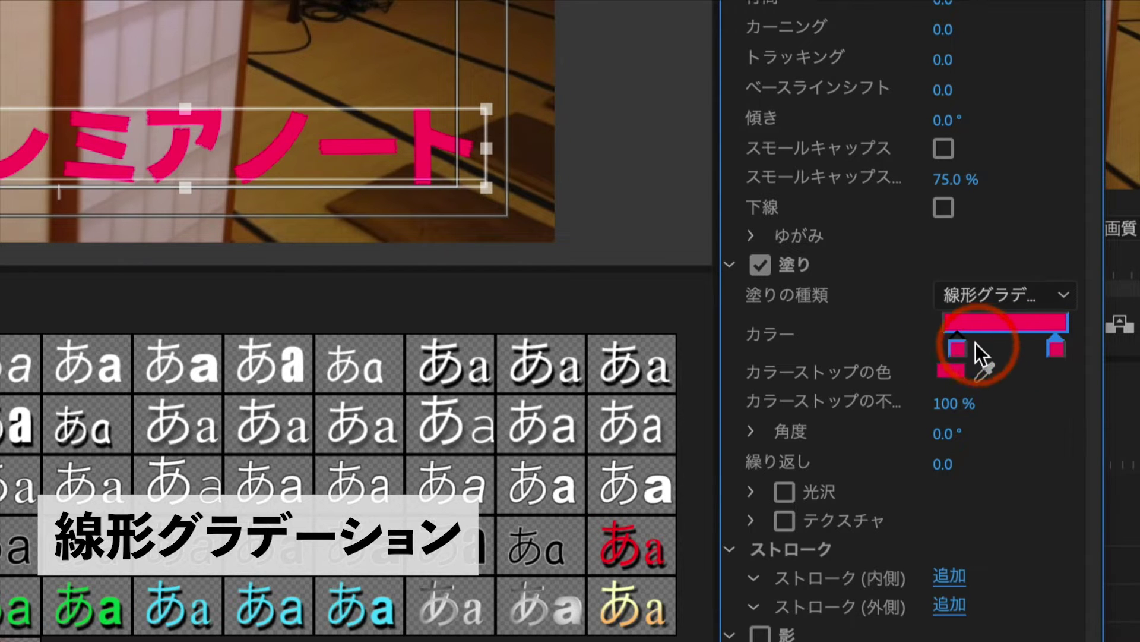
double_click(958, 348)
drag(613, 398, 456, 582)
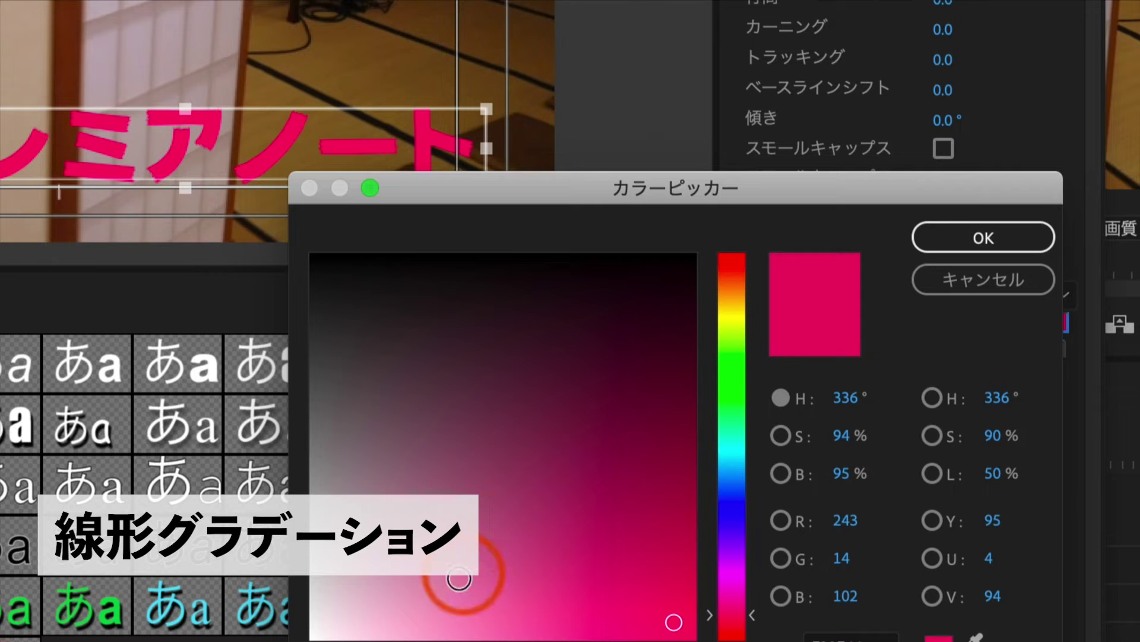
click(971, 237)
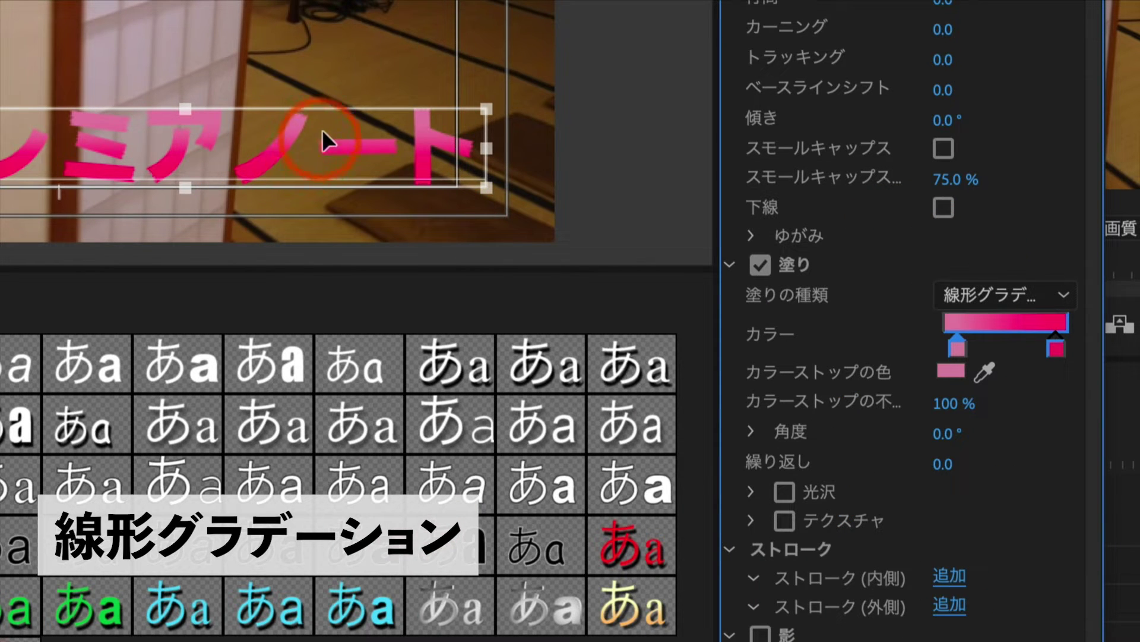
click(988, 301)
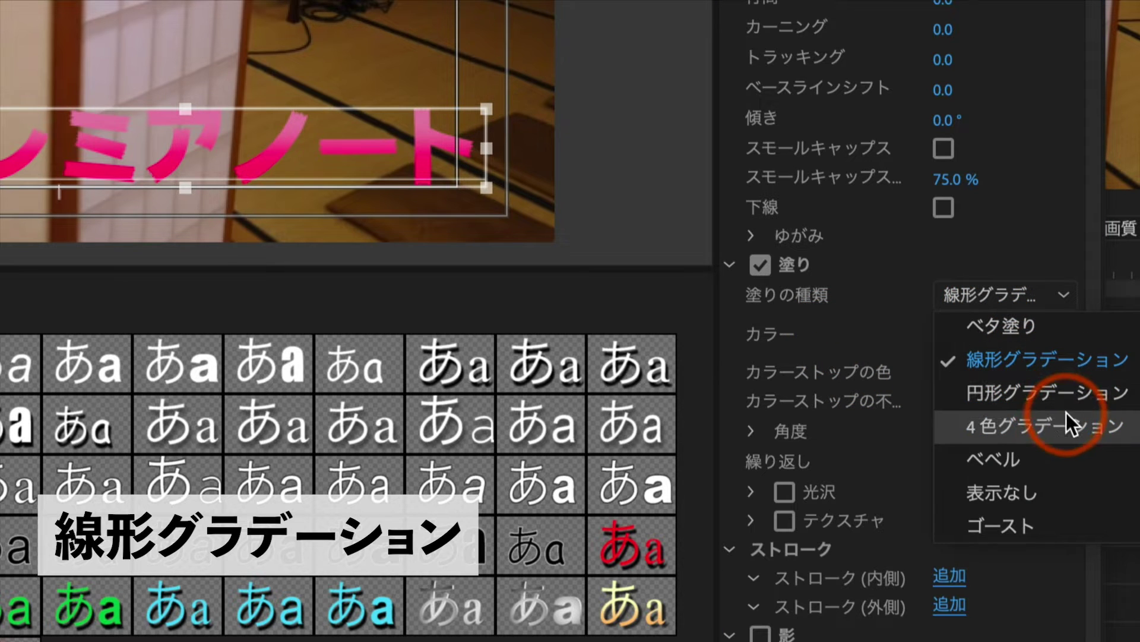
Step: Switch the fill to a 4 Color Gradient with a pale top-left corner
click(1067, 415)
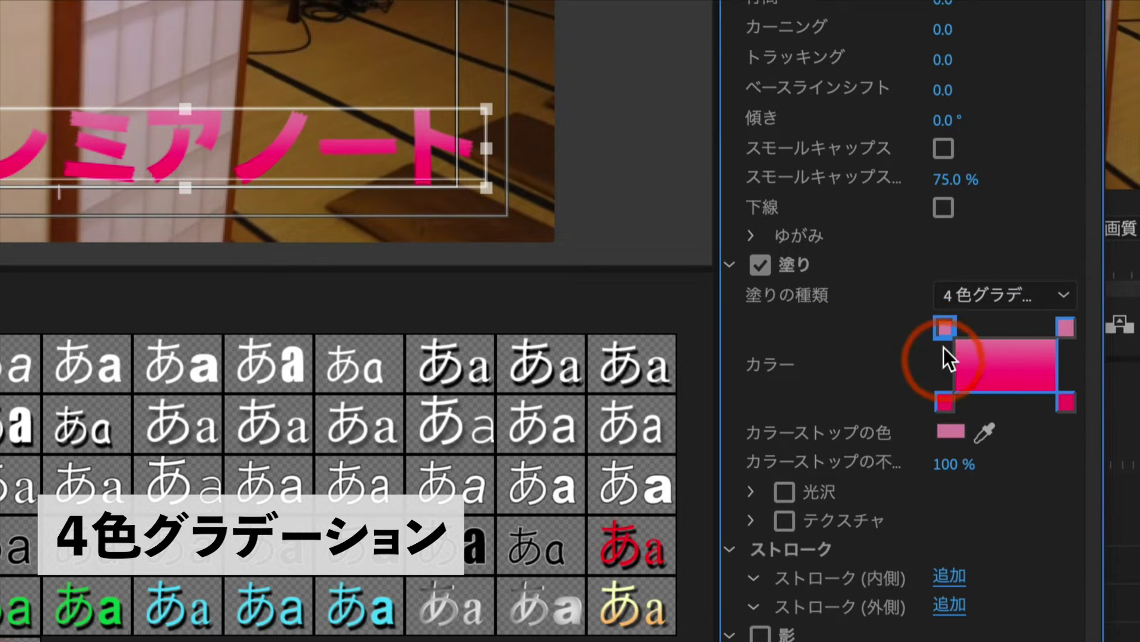
double_click(946, 328)
click(366, 576)
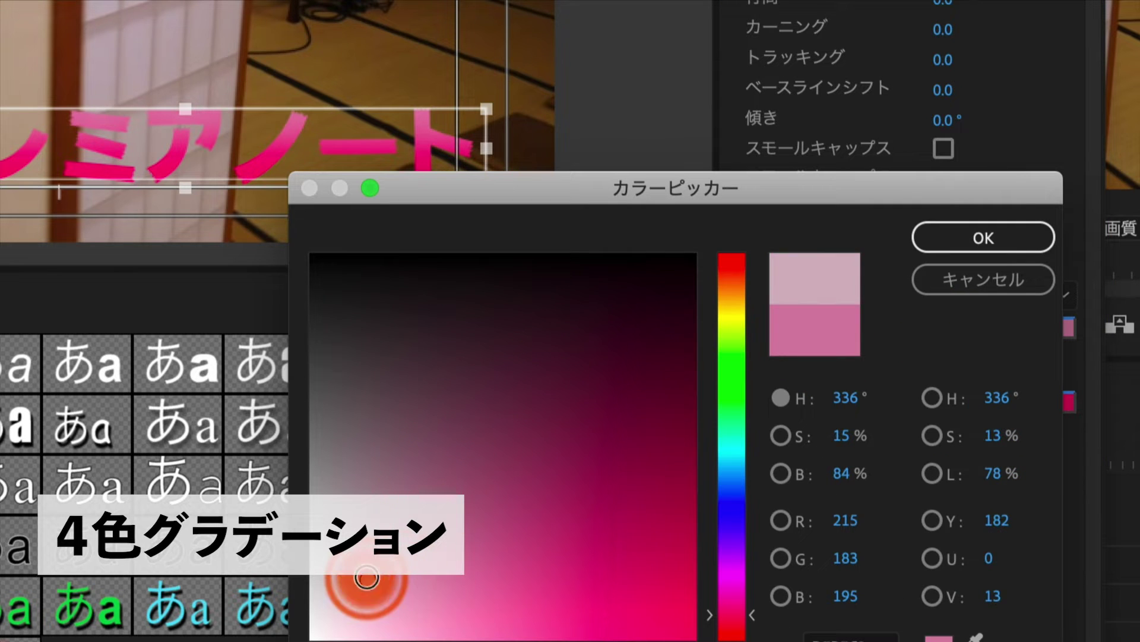
click(968, 232)
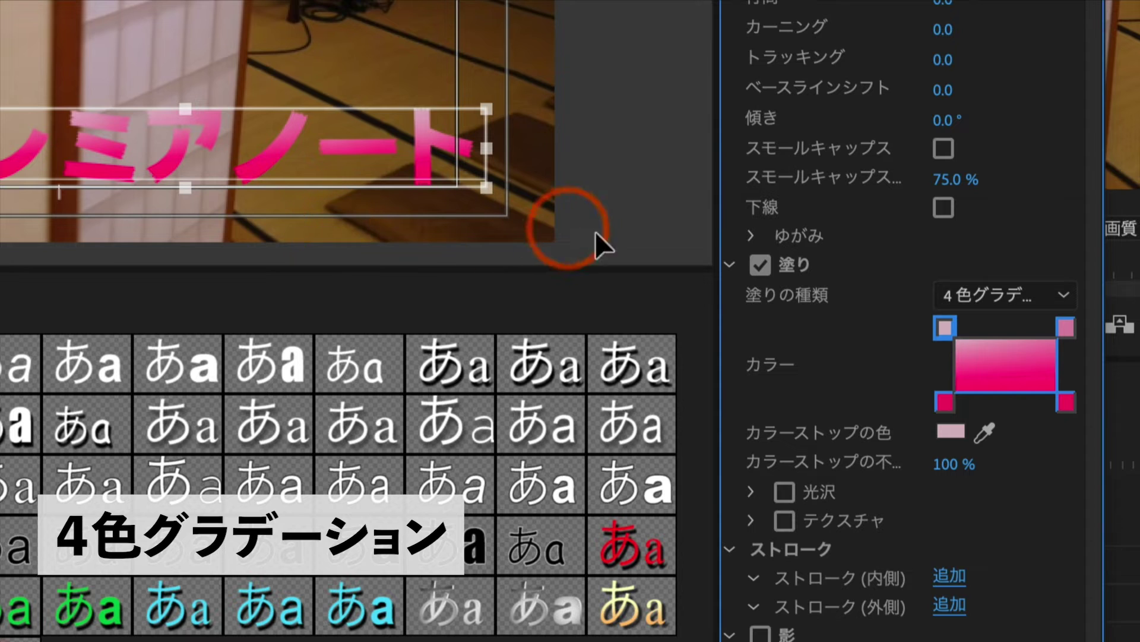
Step: Set the bottom-left, bottom-right and top-right gradient corners to yellow
click(942, 400)
double_click(941, 400)
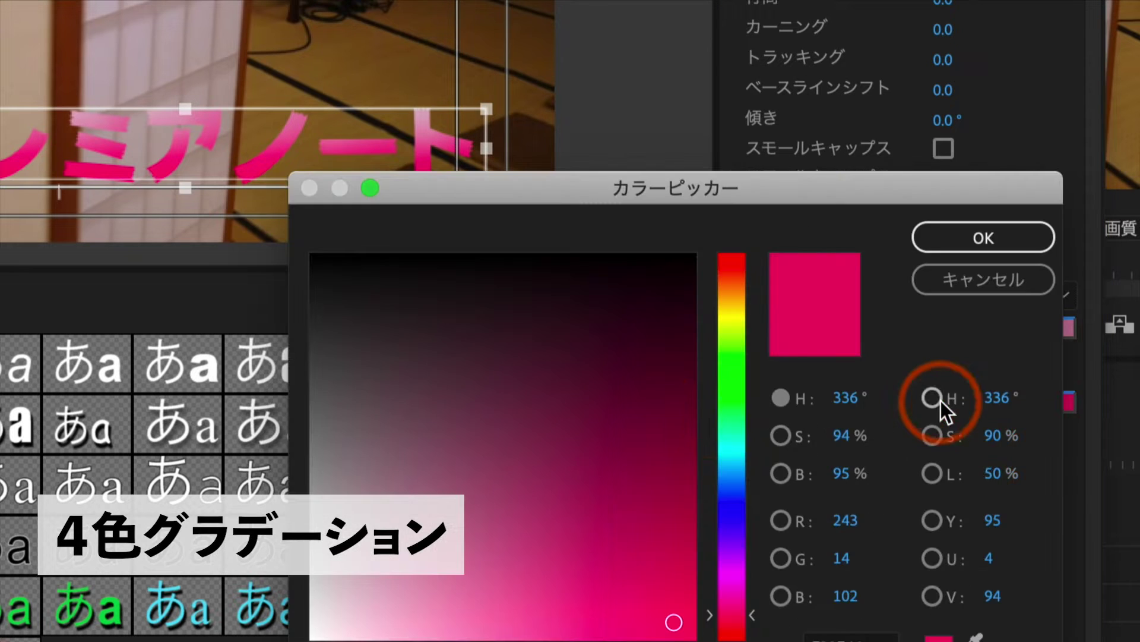
drag(729, 385, 731, 318)
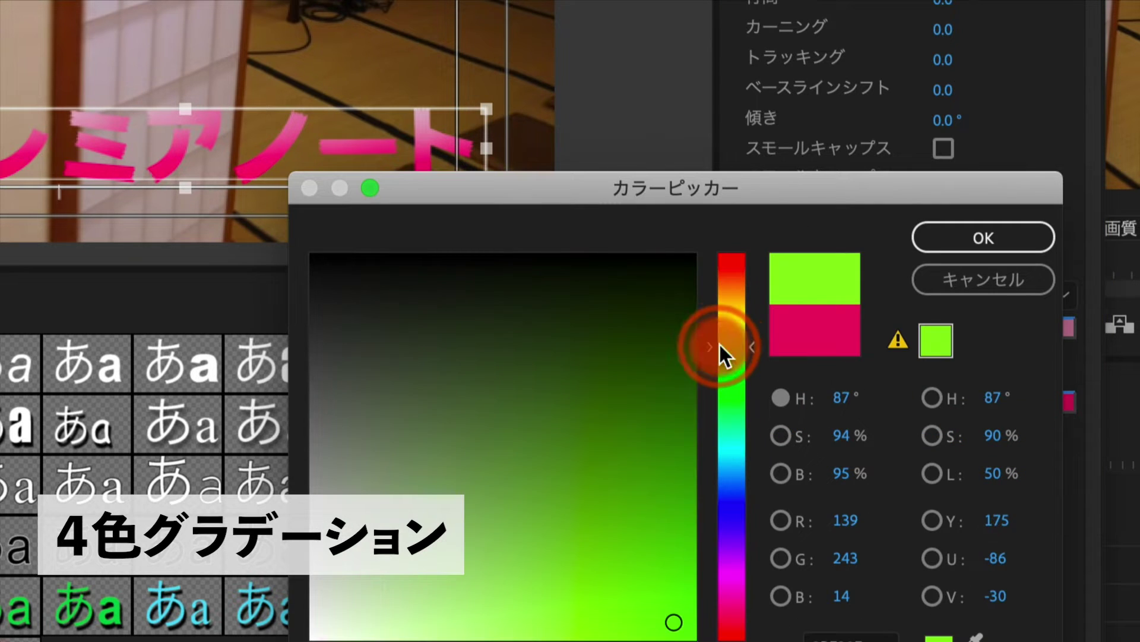
click(952, 250)
double_click(1067, 396)
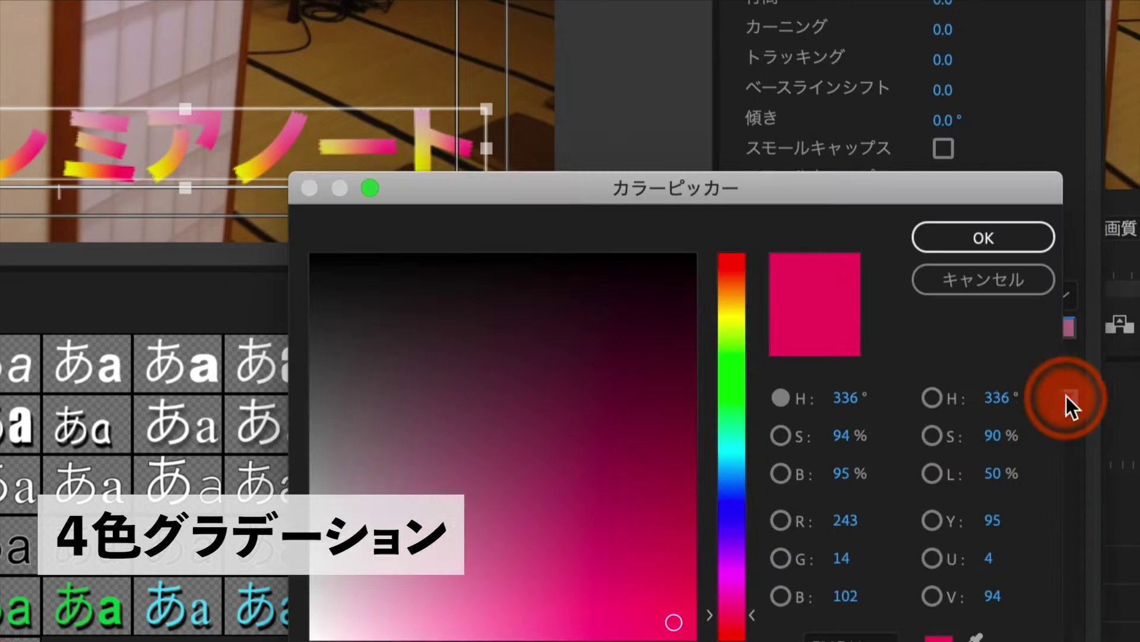
click(729, 317)
click(948, 247)
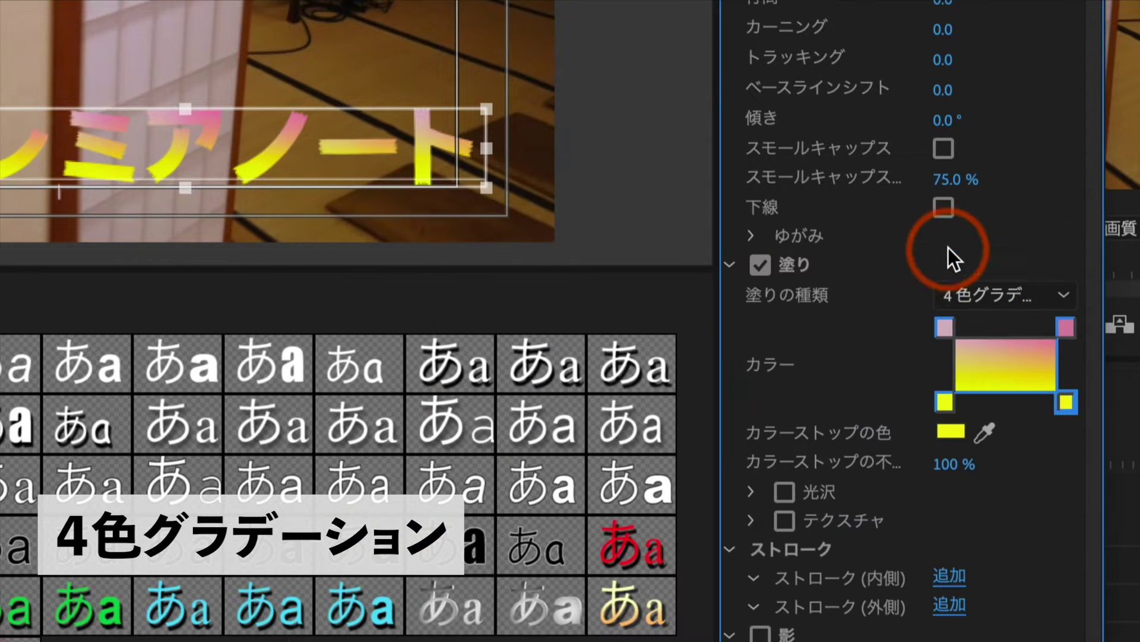
double_click(1069, 326)
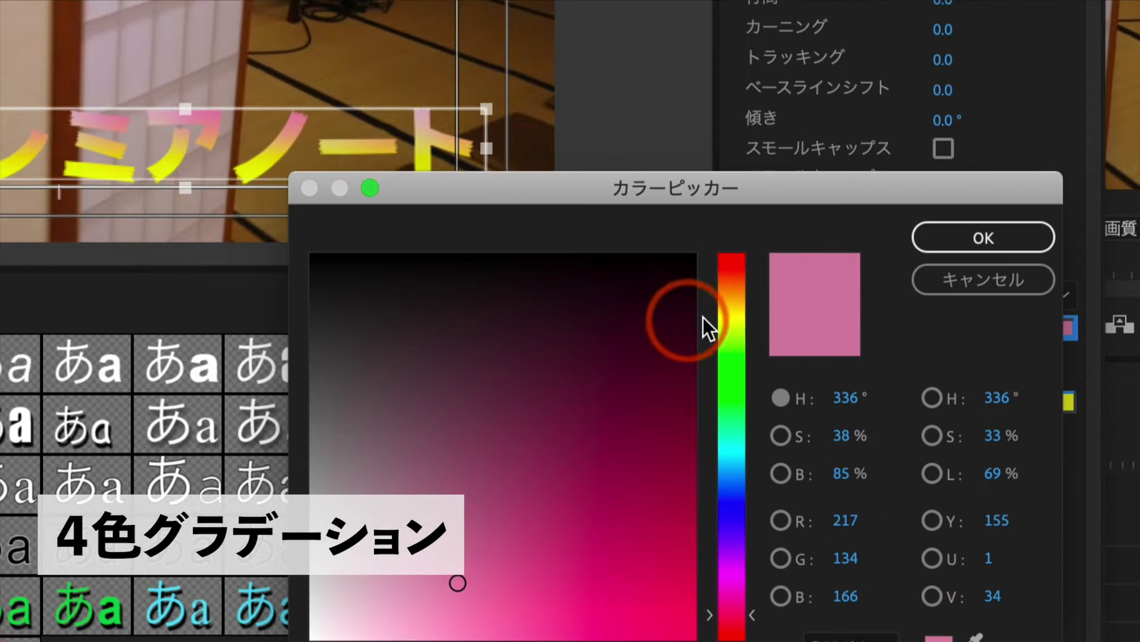
click(726, 318)
click(965, 237)
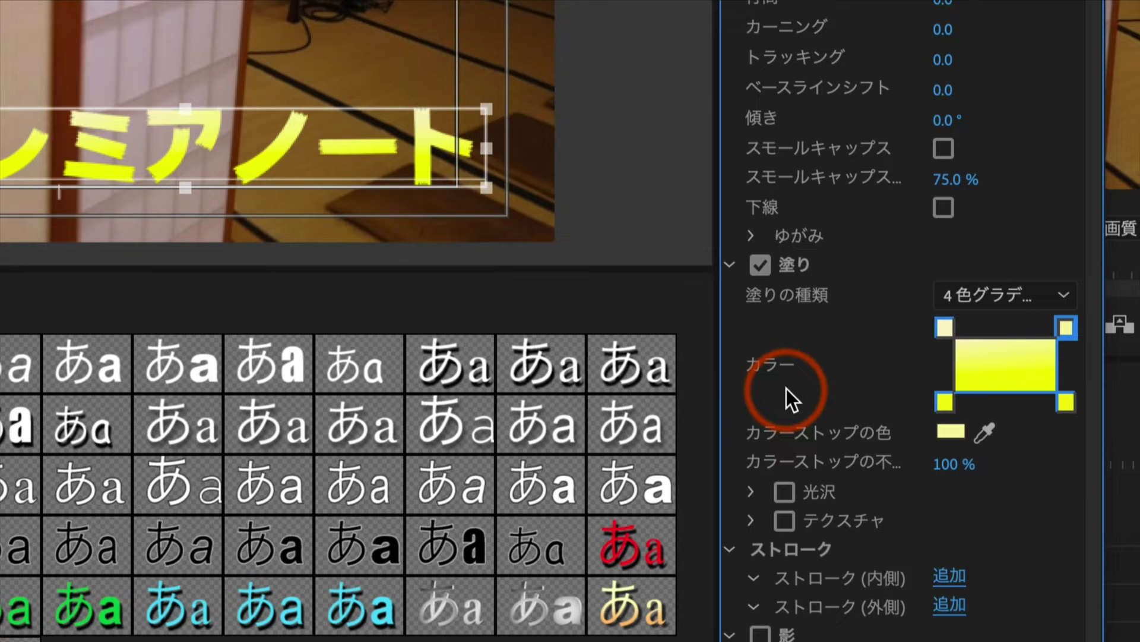
Step: Add an outer stroke to the title with size 62
click(733, 269)
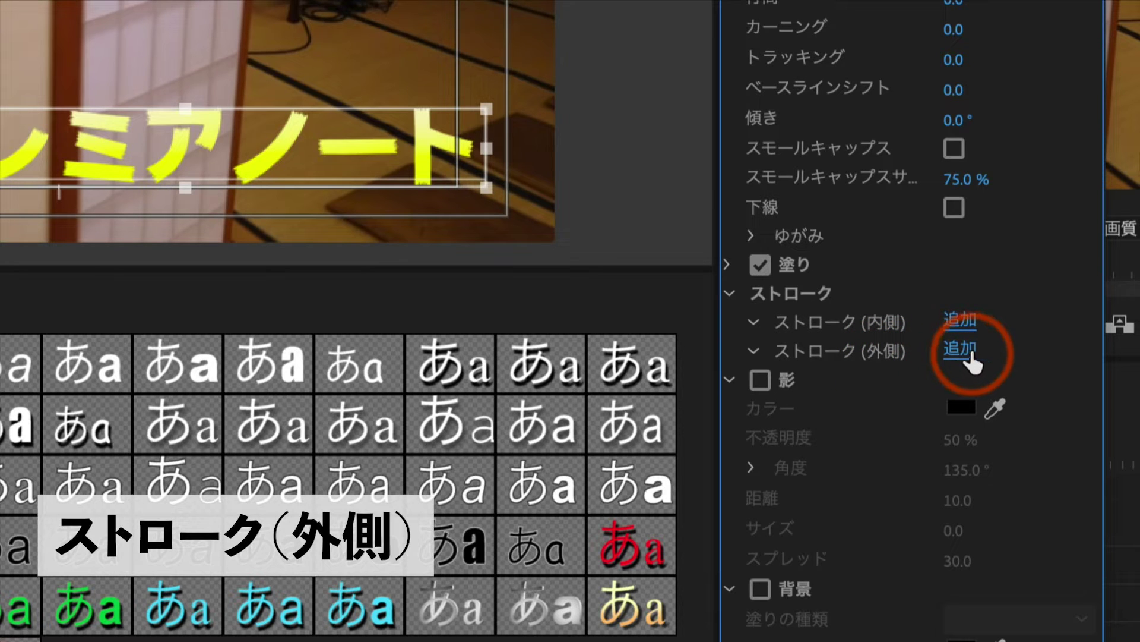
click(962, 356)
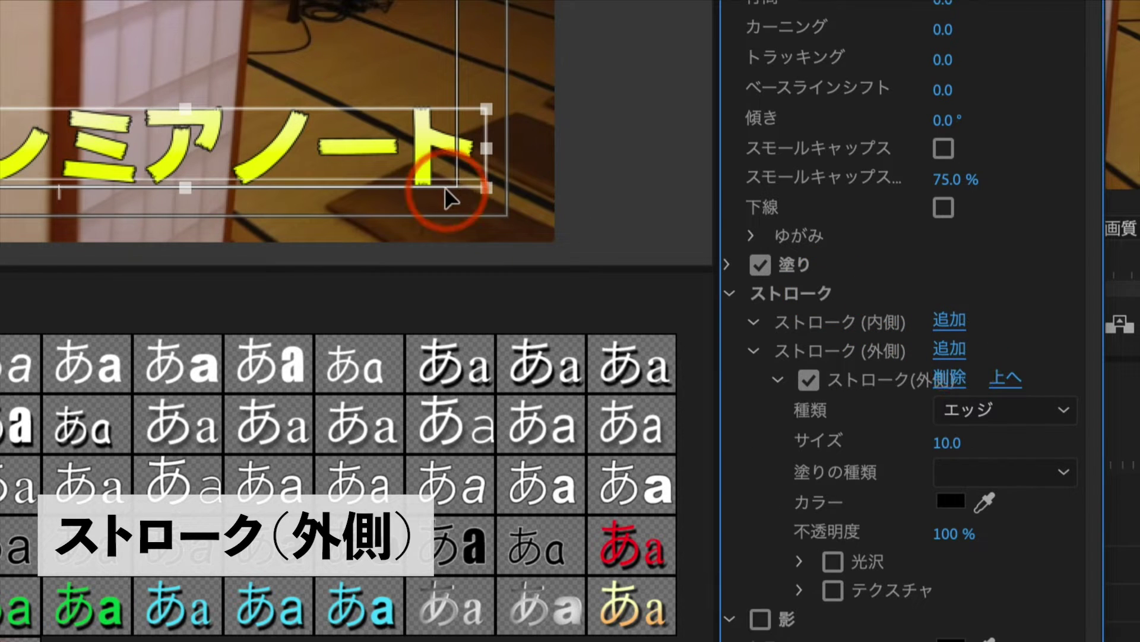
drag(947, 443, 950, 442)
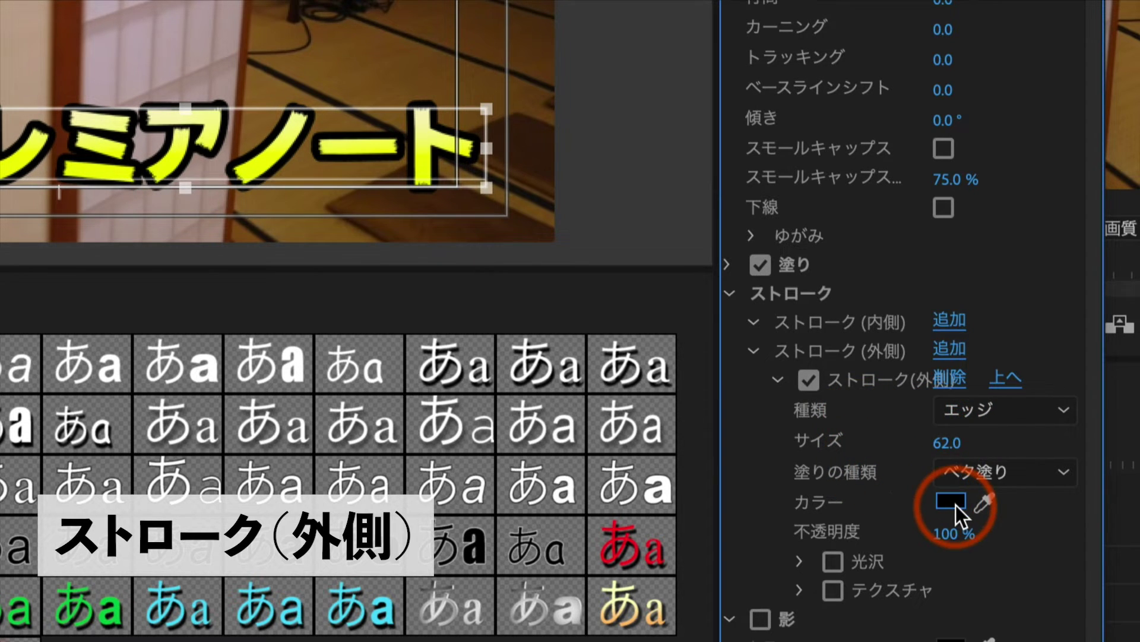
Step: Colour the outer stroke orange (H 22°, S 72%, B 85%)
click(953, 502)
drag(659, 482, 624, 569)
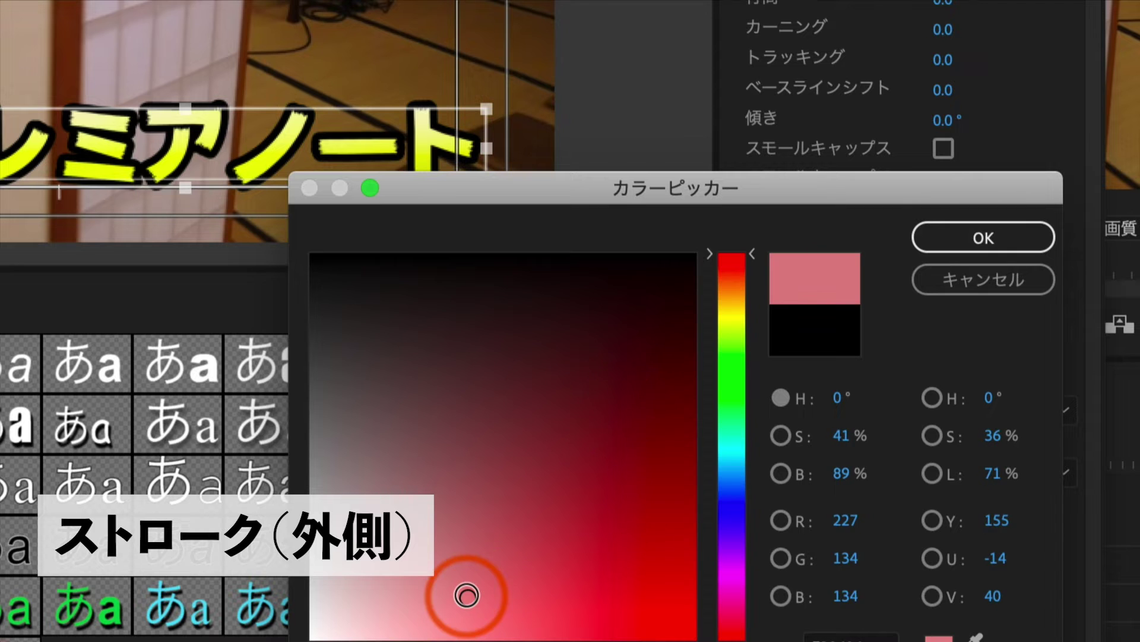
drag(733, 582, 716, 274)
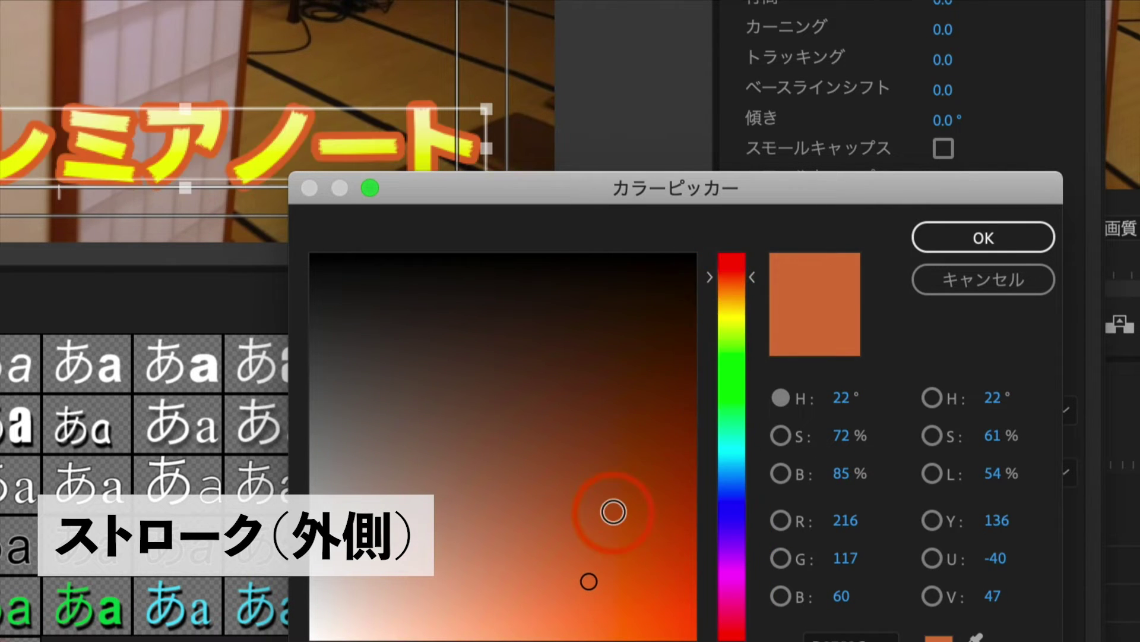
click(611, 502)
click(921, 243)
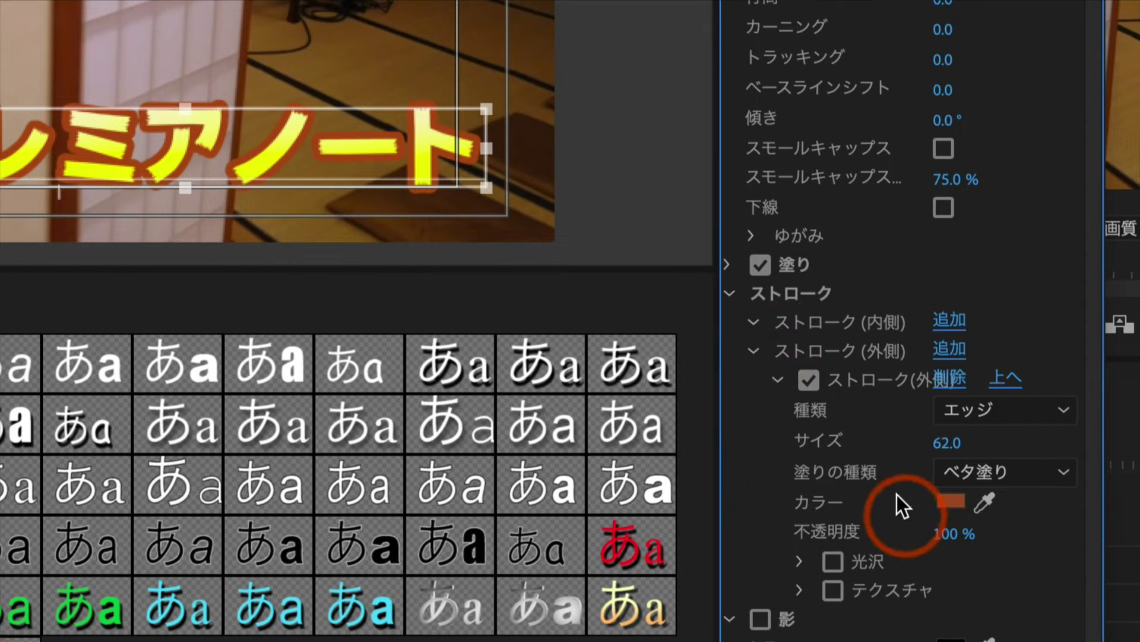
Step: Enable the outer stroke's sheen and set size 58, angle 14° and offset 2
click(832, 563)
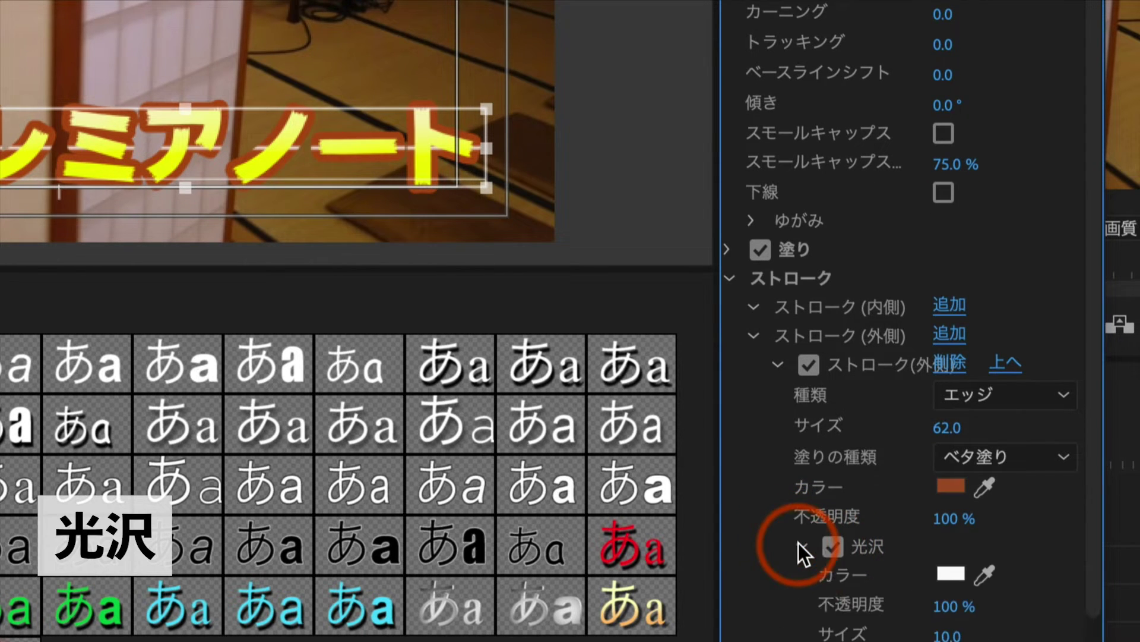
scroll(798, 543, down, 2)
drag(936, 575, 944, 608)
click(943, 607)
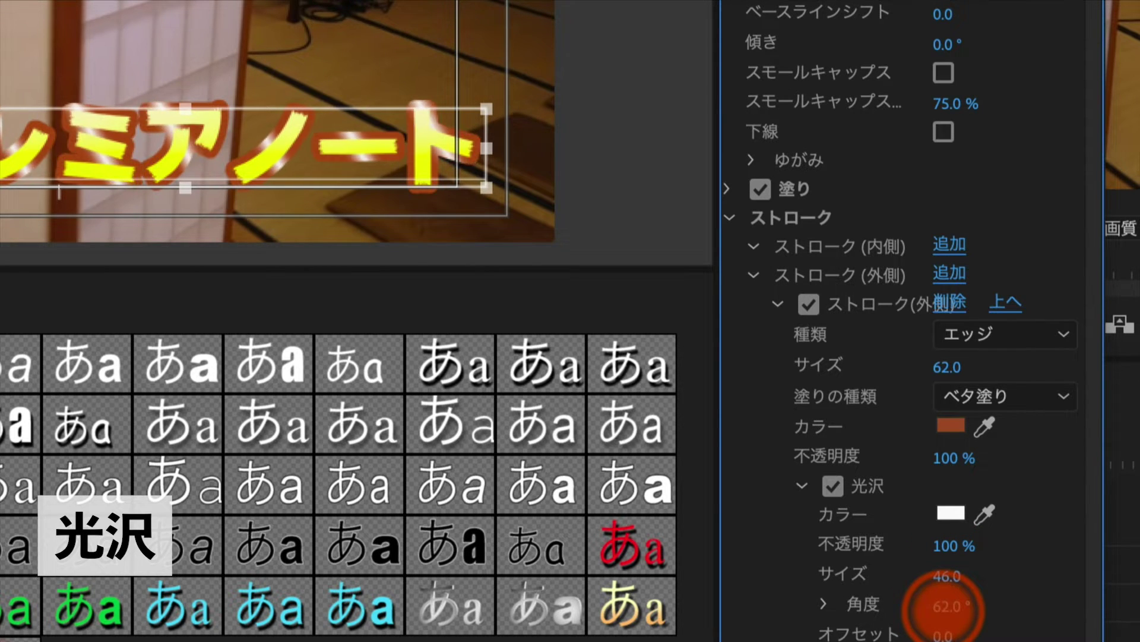
drag(943, 608, 944, 631)
drag(946, 576, 945, 608)
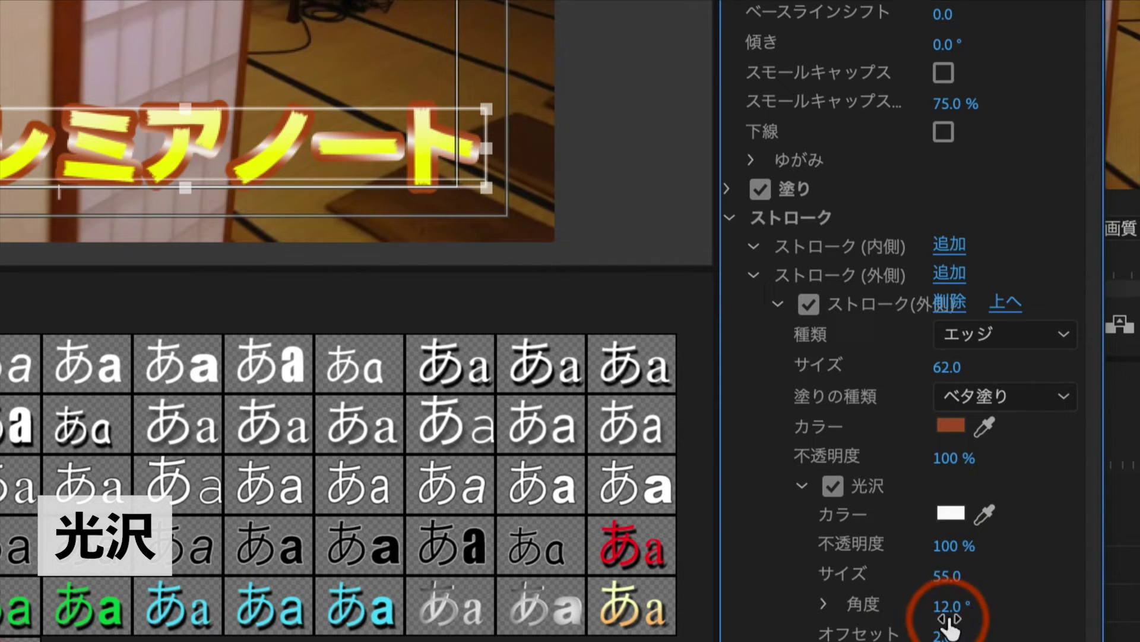
drag(945, 609, 943, 609)
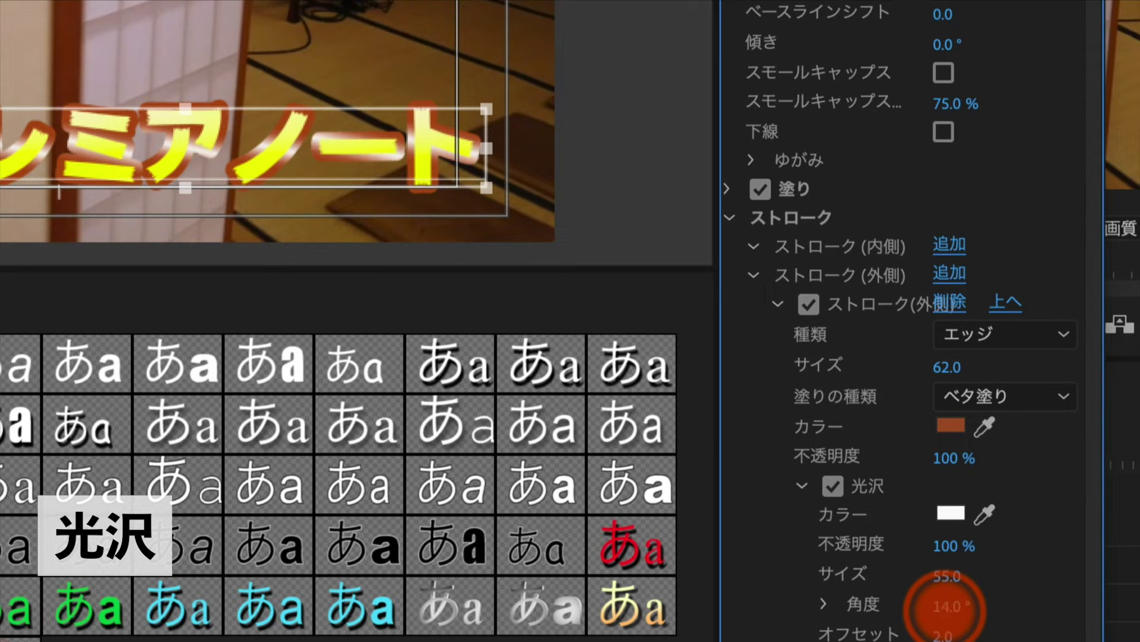
drag(949, 575, 941, 575)
click(426, 281)
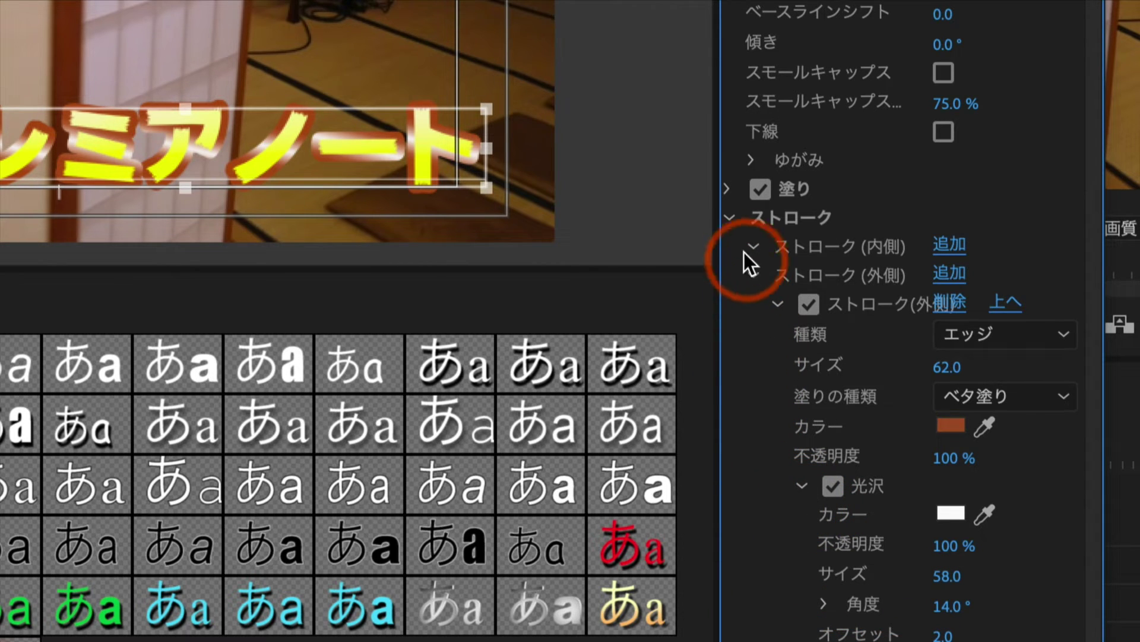
Step: Enable a texture on the title's fill
click(730, 218)
click(729, 264)
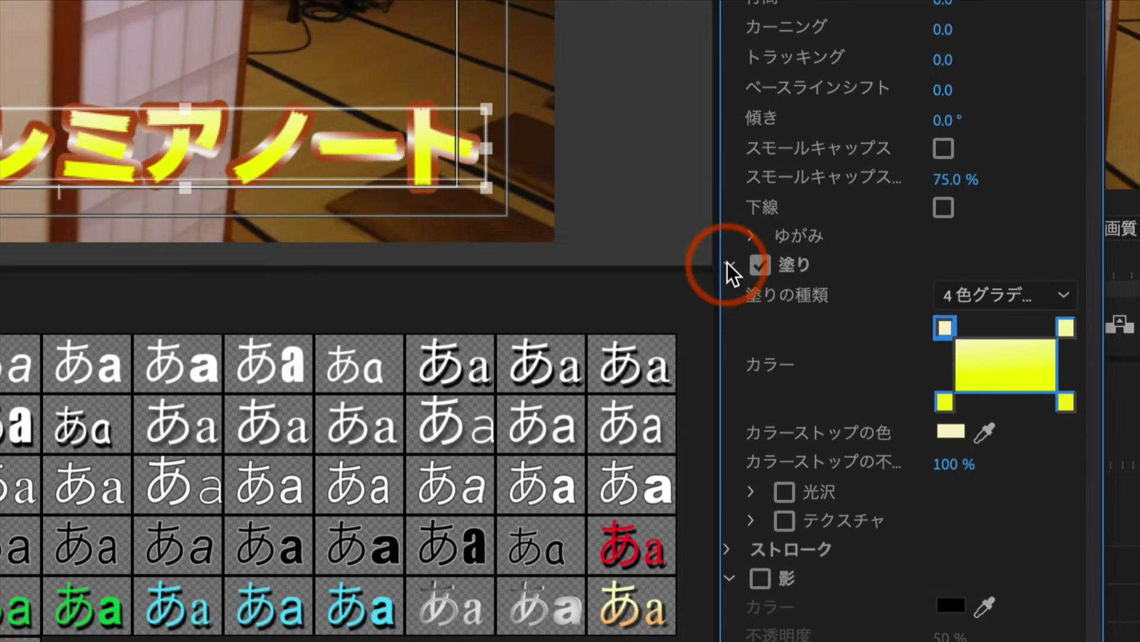
click(783, 523)
click(752, 522)
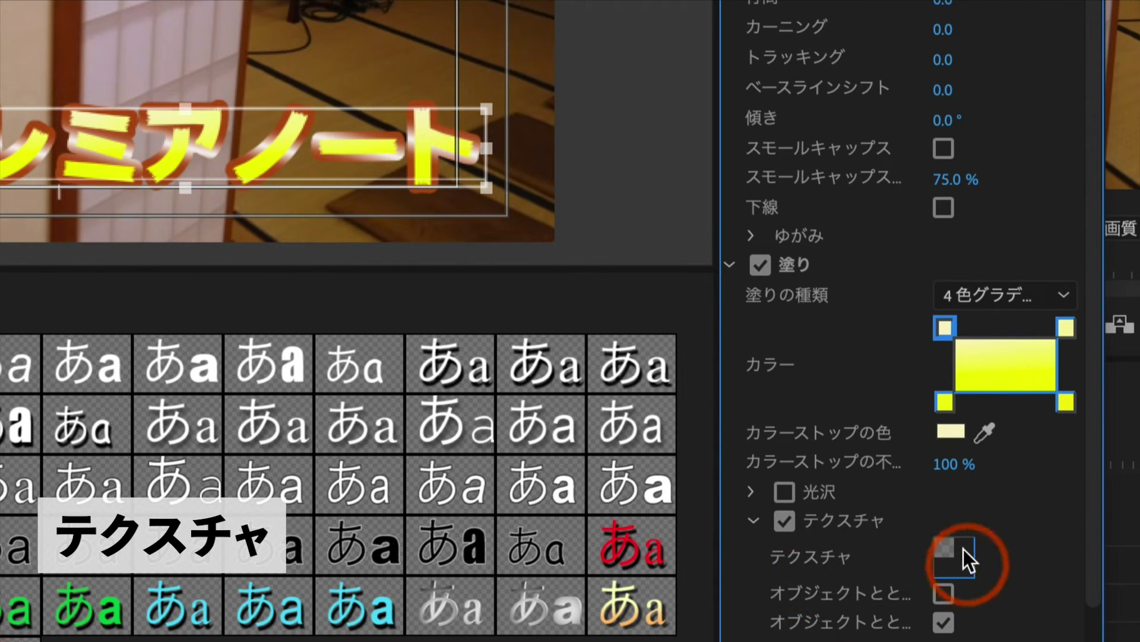
click(950, 561)
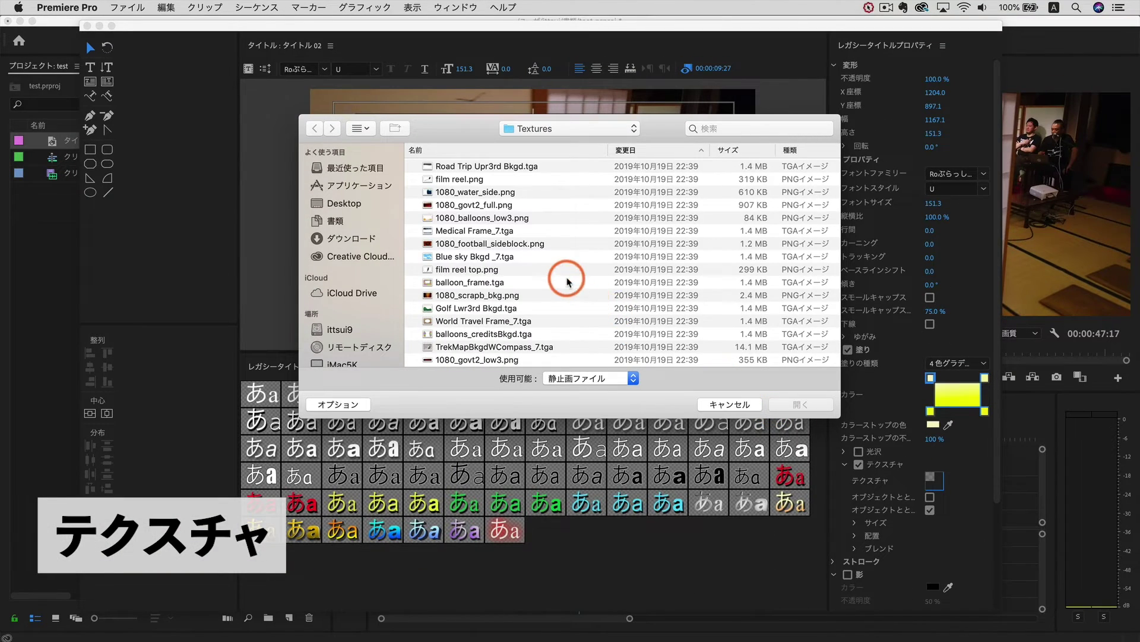
Step: Preview the texture images and apply 1080_football_sideblock.png as the fill texture
click(494, 282)
key(space)
key(Up)
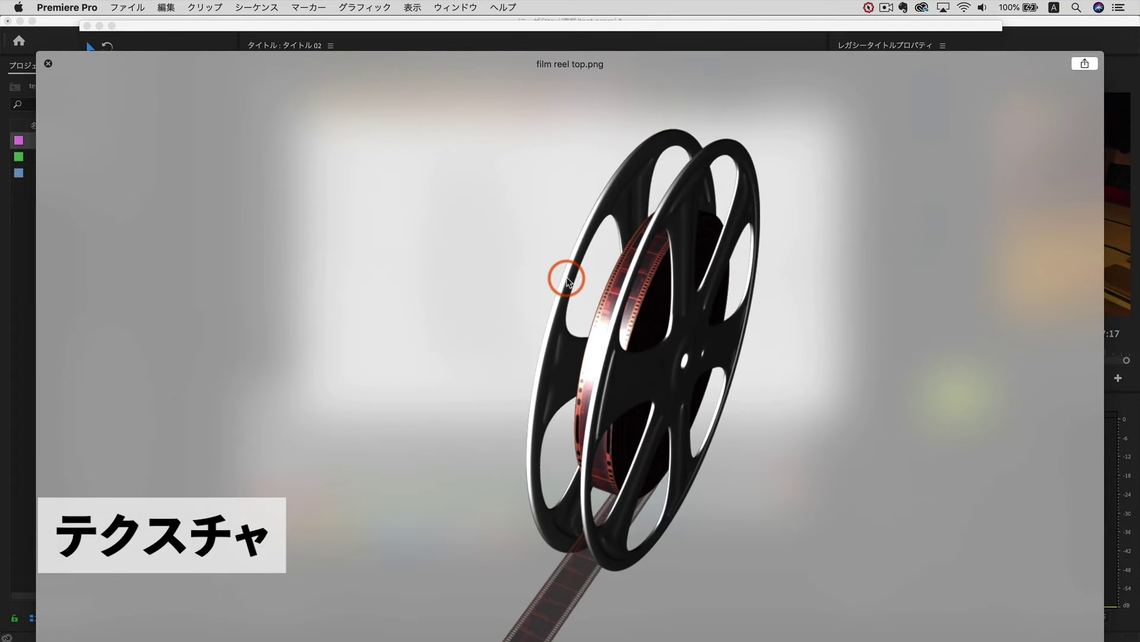
key(Up)
key(Up)
key(Up)
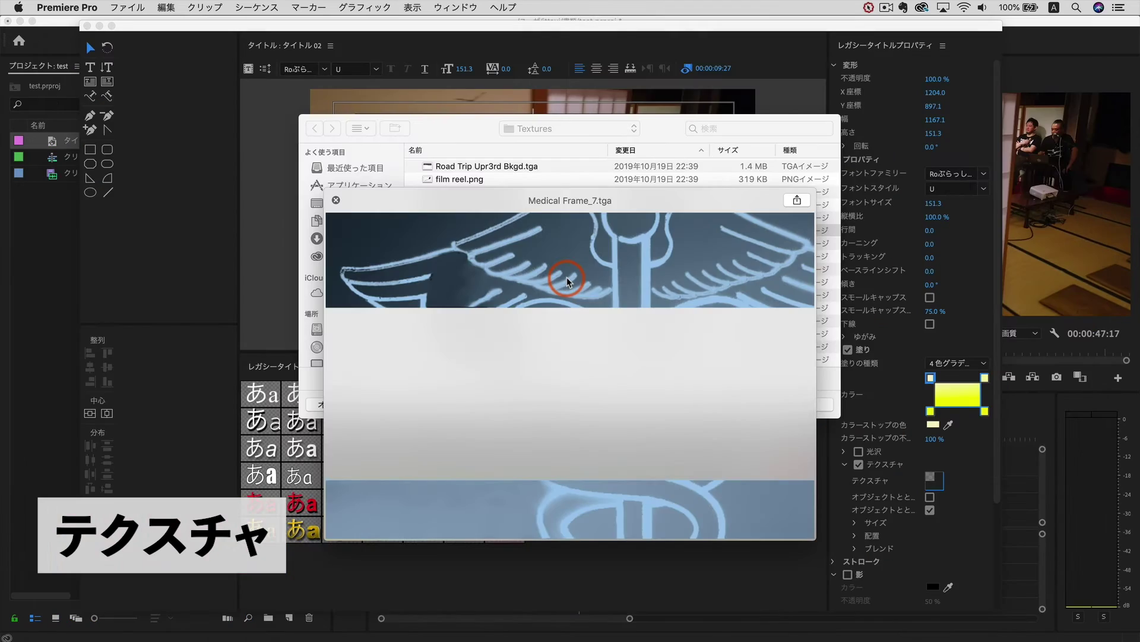
key(Up)
key(Up)
key(Down)
key(Down)
key(space)
key(Down)
key(space)
key(space)
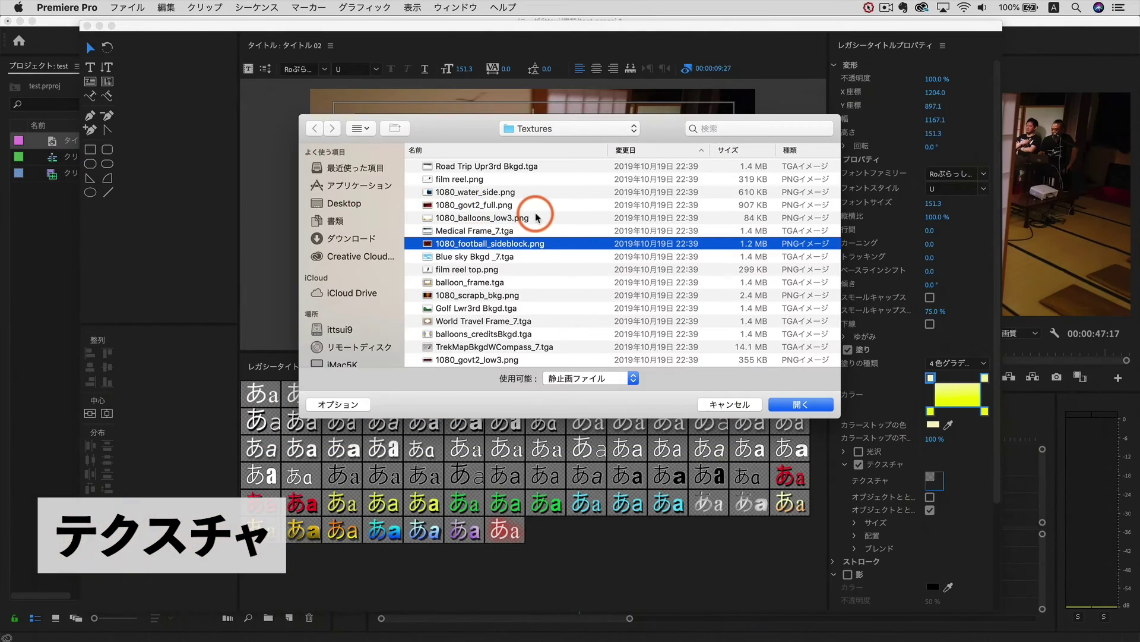
key(Return)
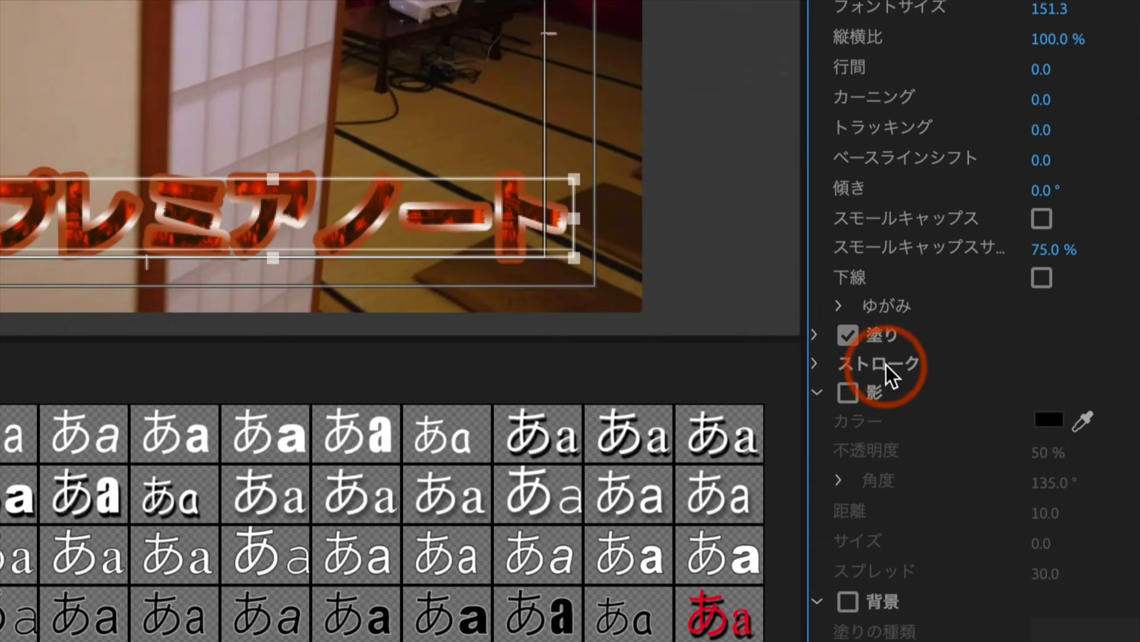
Step: Turn on the title's shadow, increase distance to 12 and set opacity to 66%
click(847, 394)
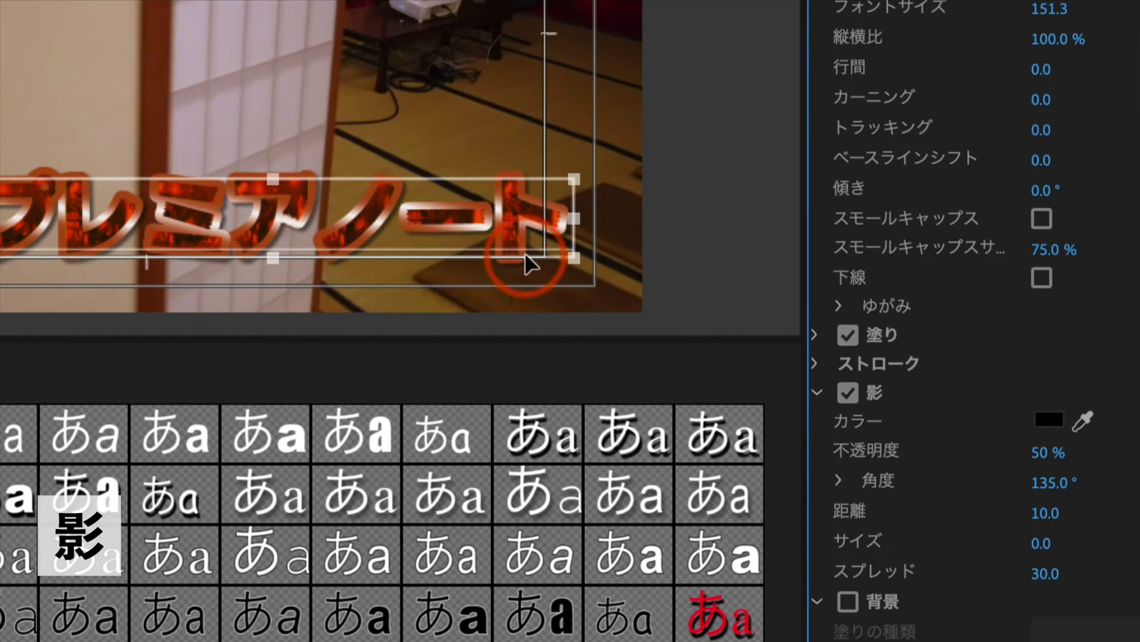
mouse_move(1041, 515)
mouse_down()
mouse_move(1043, 574)
mouse_move(1057, 571)
mouse_up()
drag(1045, 453, 1042, 455)
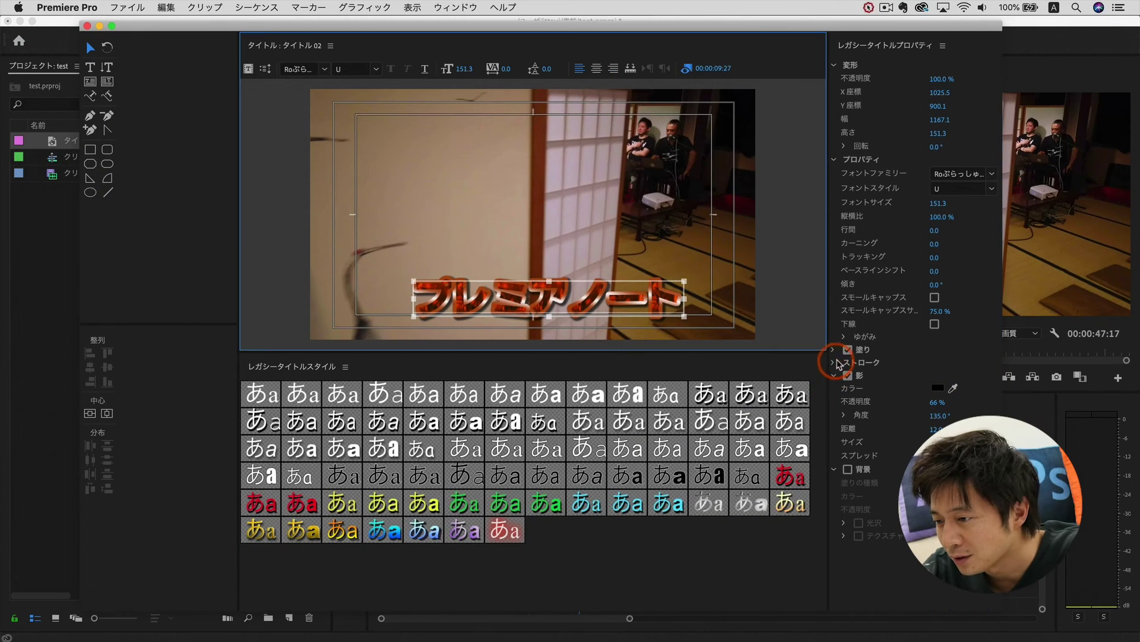
click(834, 350)
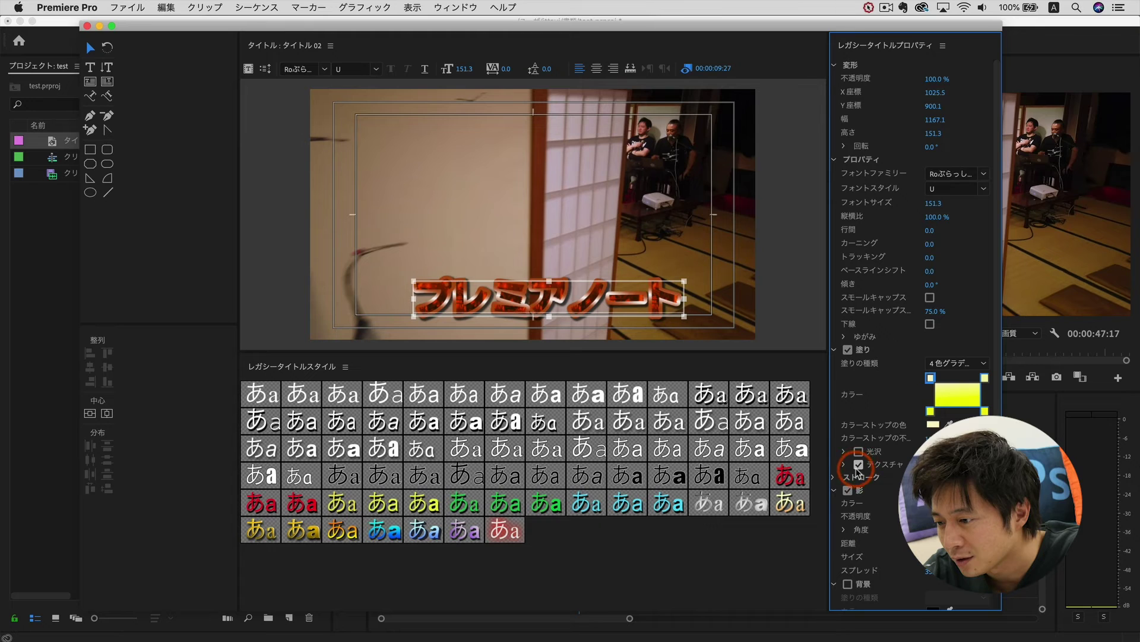
Step: Remove the fill texture so the yellow gradient shows again
click(858, 463)
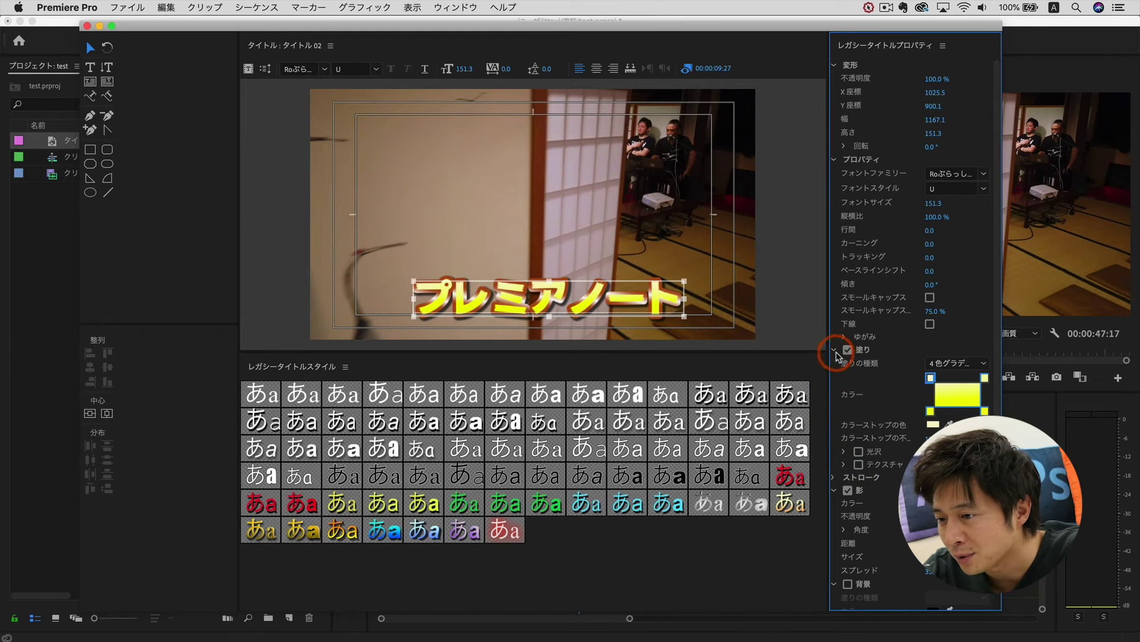
click(835, 349)
click(833, 374)
click(834, 362)
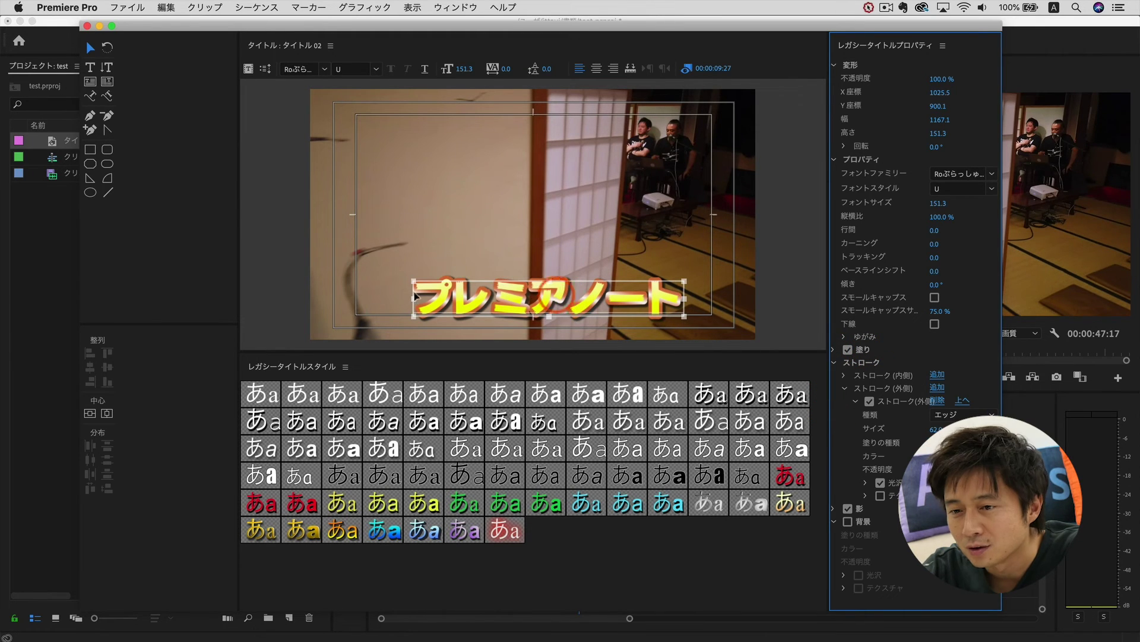
click(87, 40)
Step: Enlarge and widen the title to width 1459.8, font size 186.5, aspect 101.5%
drag(410, 278, 363, 265)
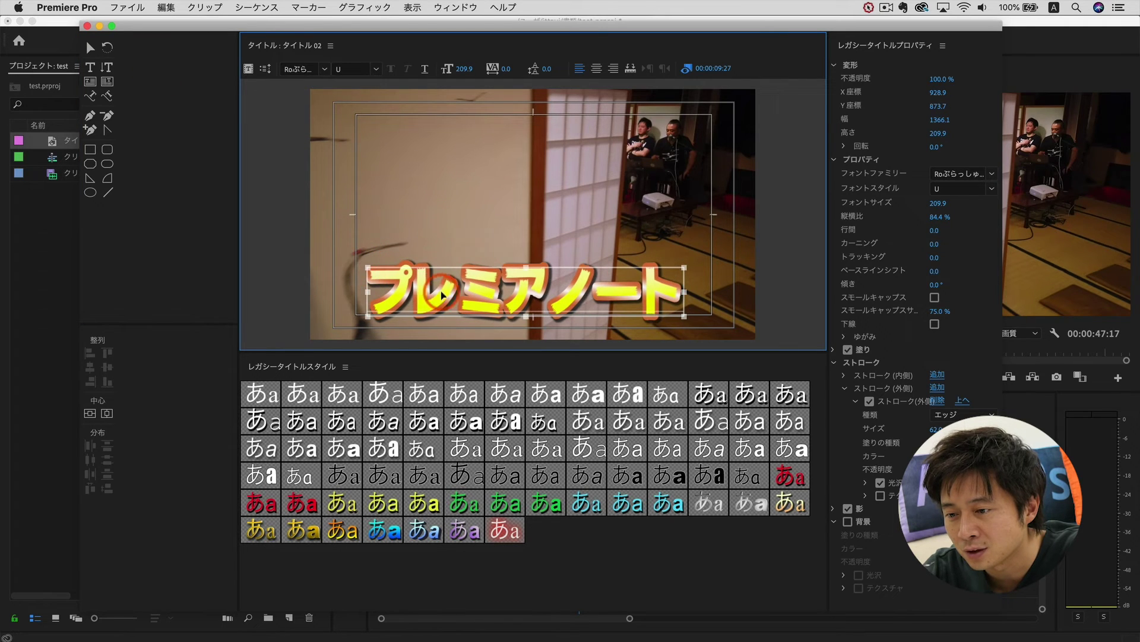
drag(443, 294, 442, 302)
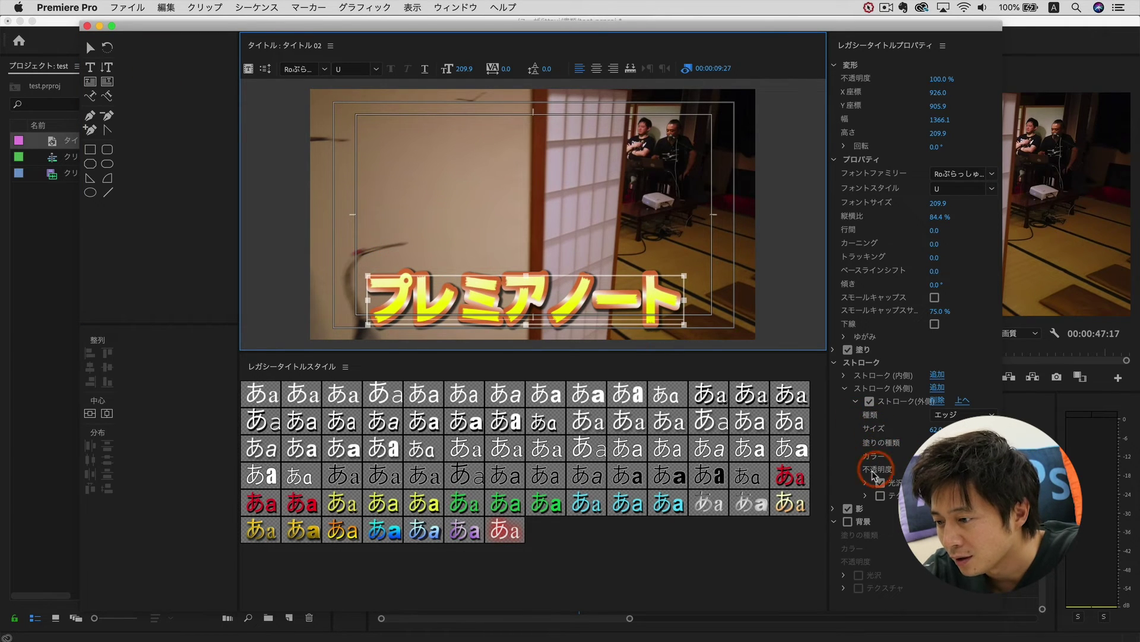
click(865, 484)
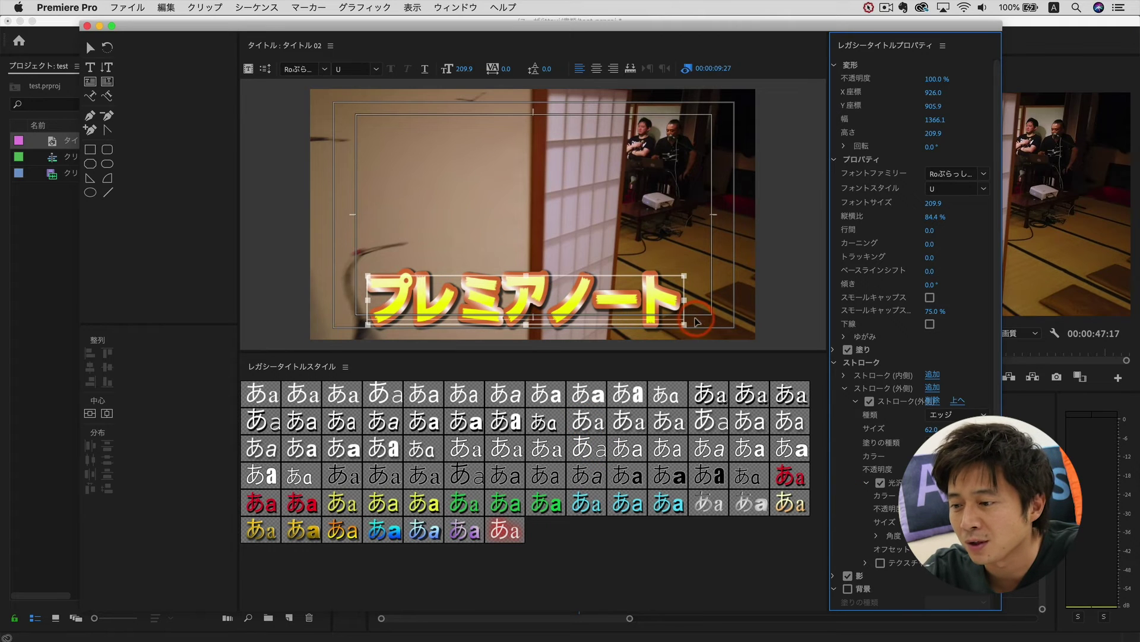
drag(684, 301, 694, 300)
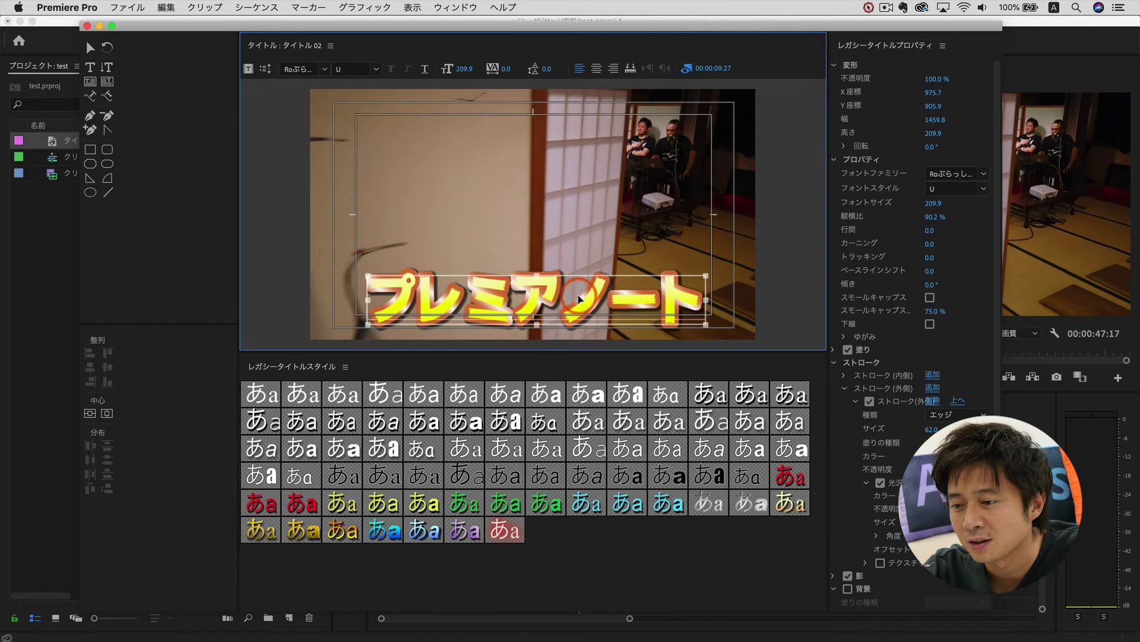
drag(523, 281, 530, 278)
click(174, 267)
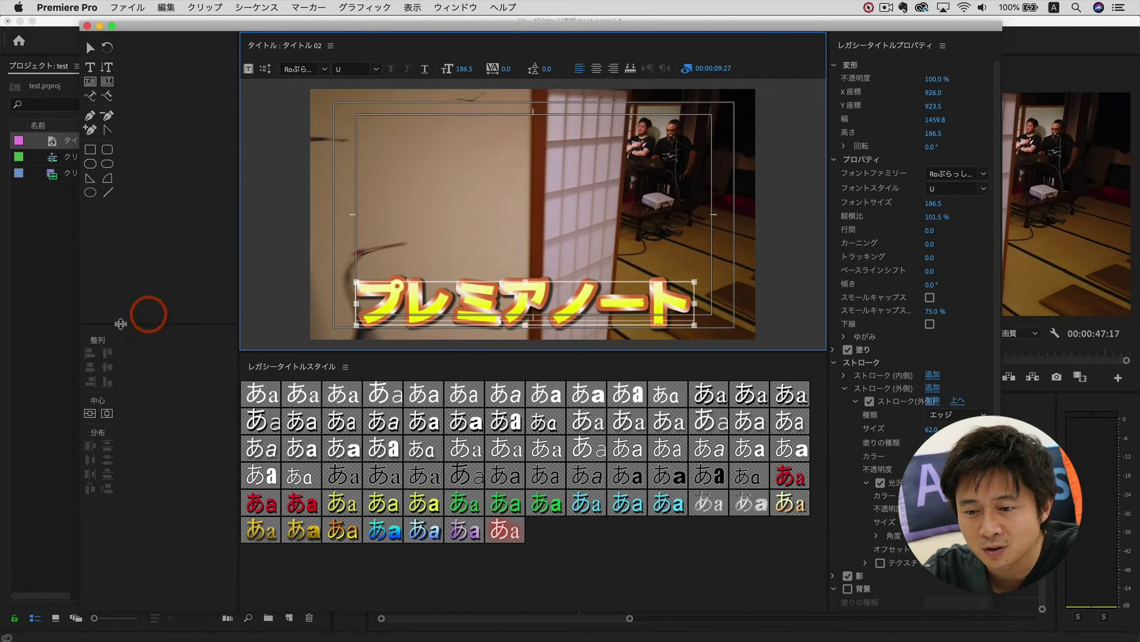
Step: Centre the title horizontally and vertically (X 961, Y 541) and close the Legacy Title window
click(106, 414)
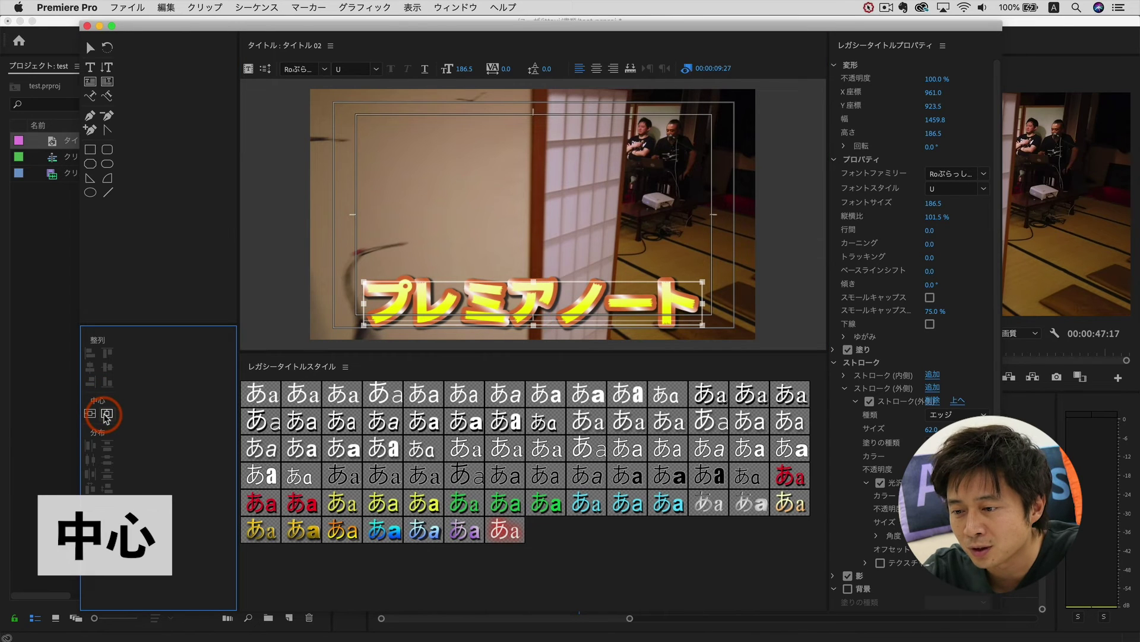
click(89, 415)
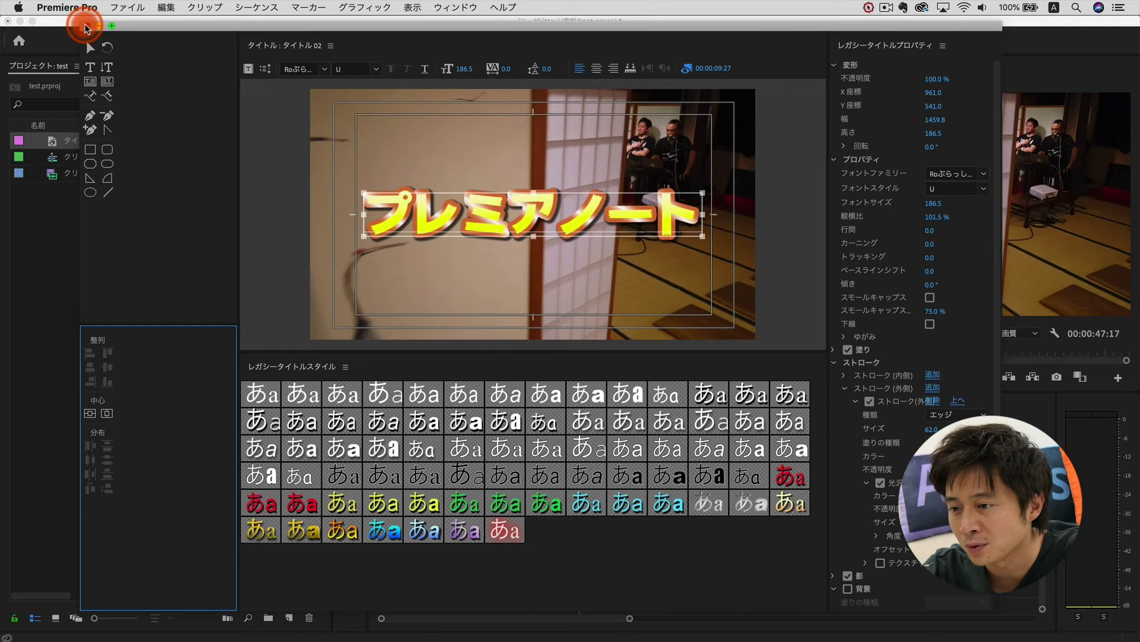
click(86, 26)
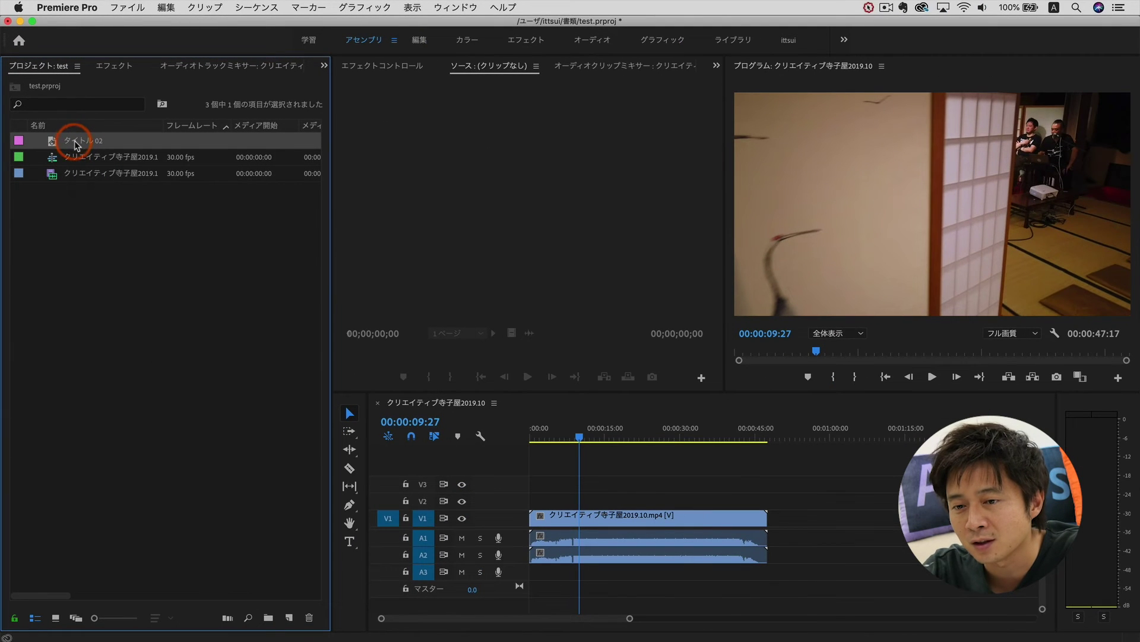
Step: Put タイトル 02 on track V2 above the footage and play from 00:00:09:27 to preview it
mouse_move(78, 143)
mouse_down()
mouse_move(291, 239)
mouse_move(585, 505)
mouse_up()
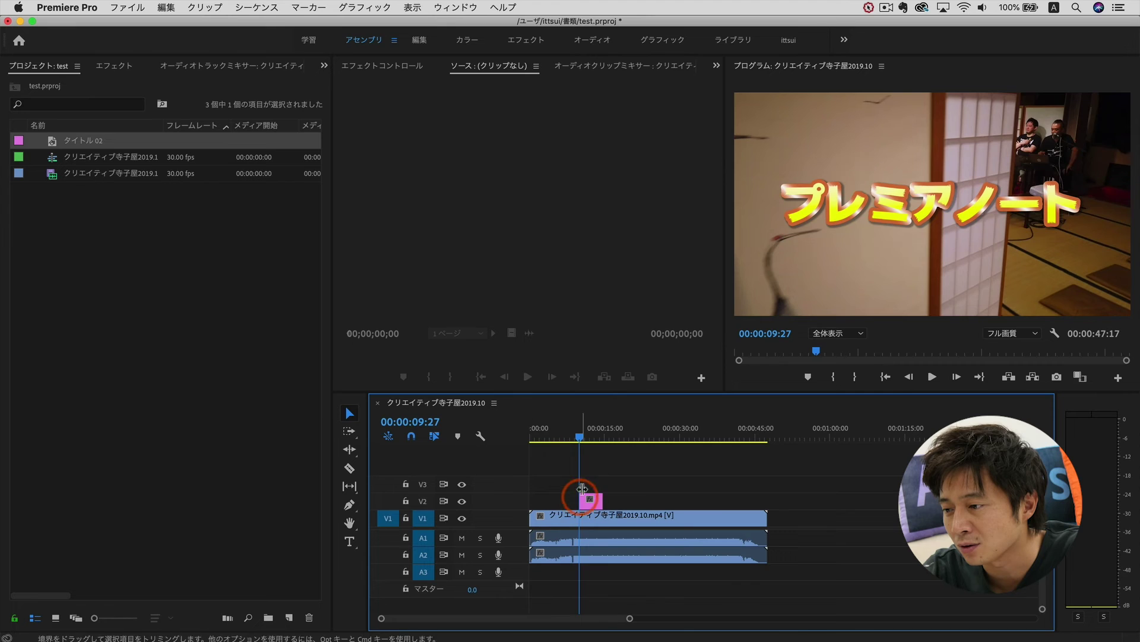
click(588, 437)
click(581, 437)
key(space)
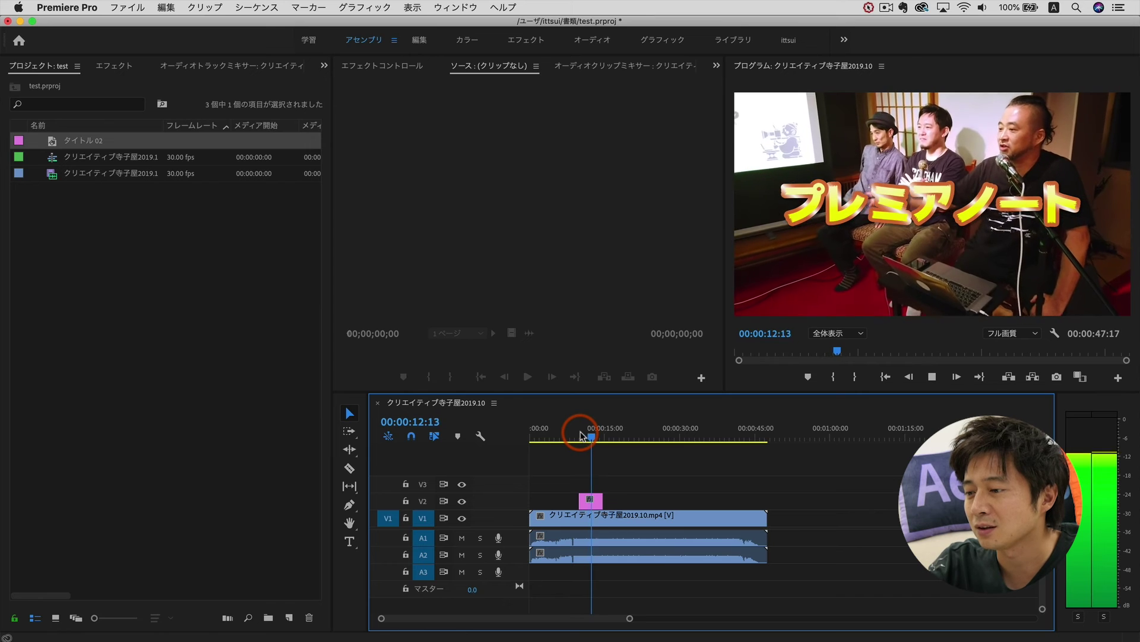
click(589, 437)
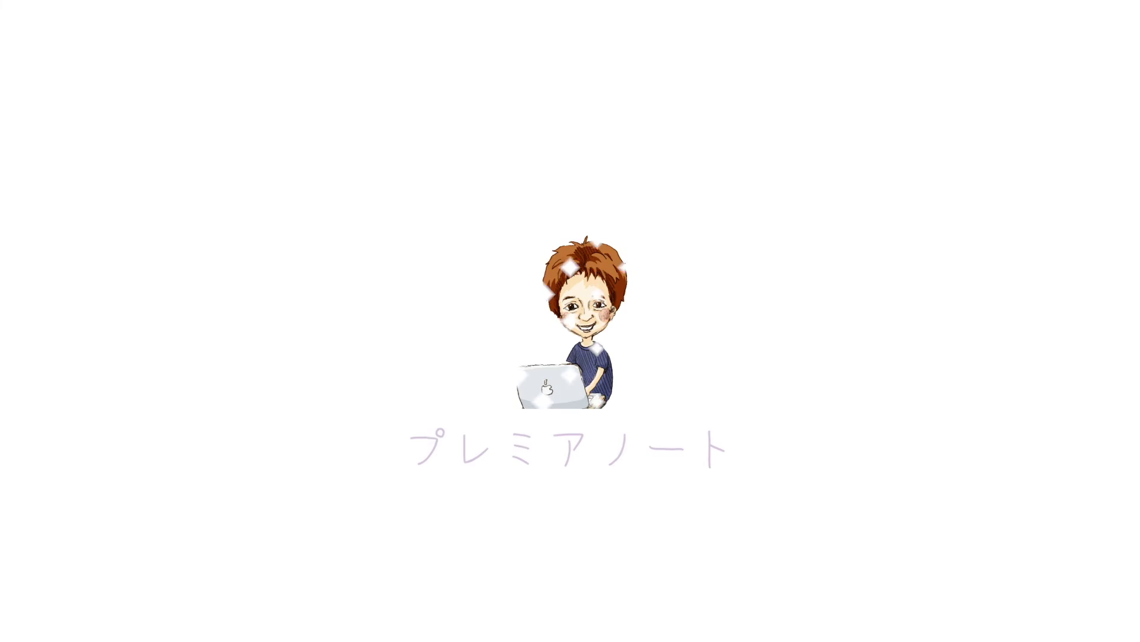